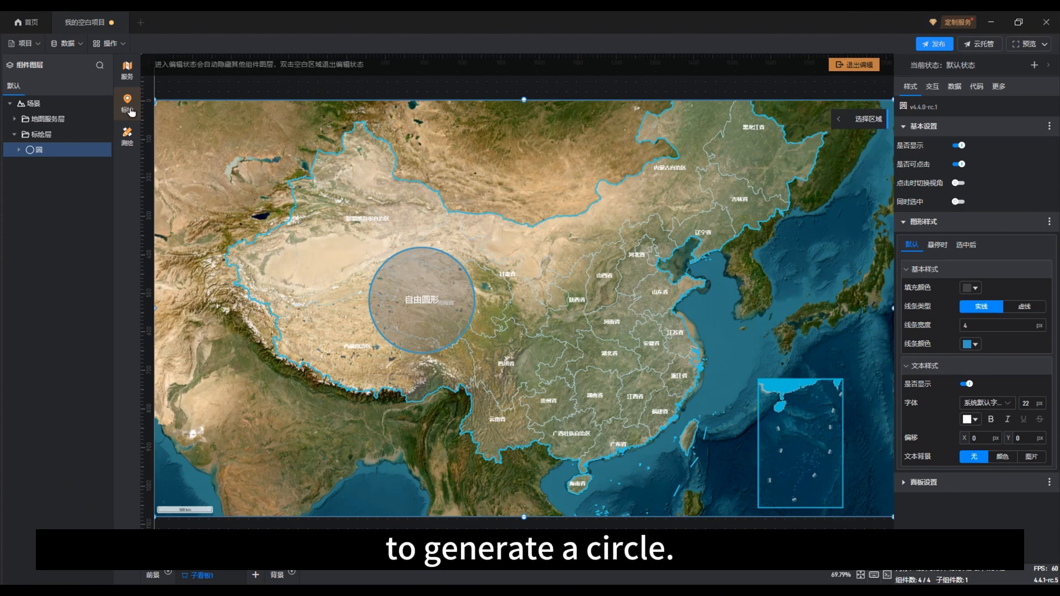
Add a polygon component and draw a five-vertex area from west of Shanxi through Hebei, Jiangsu, northern Hunan and eastern Sichuan
left_click(130, 110)
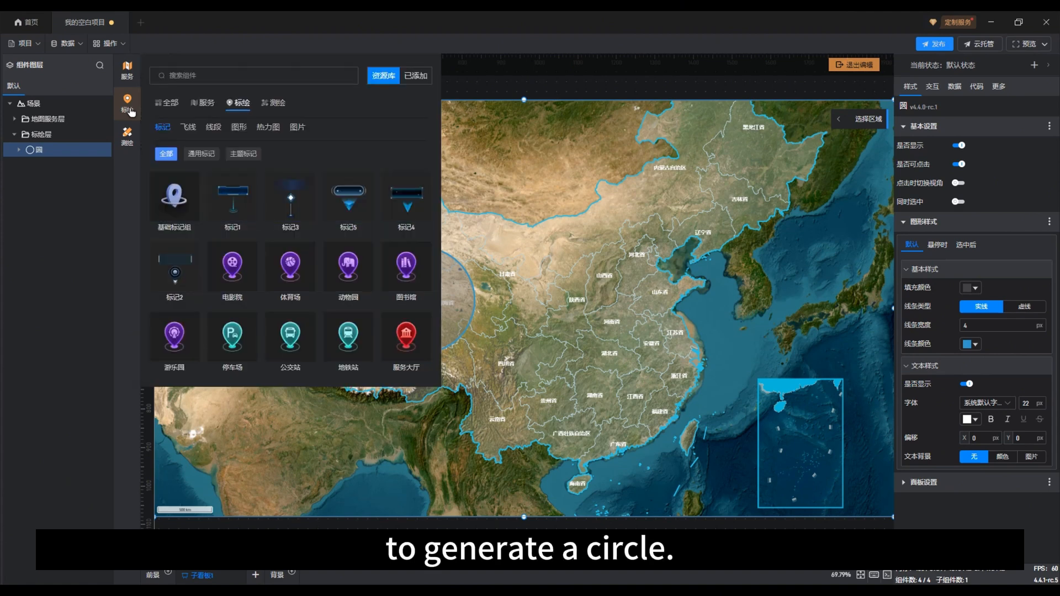
left_click(238, 127)
left_click(247, 180)
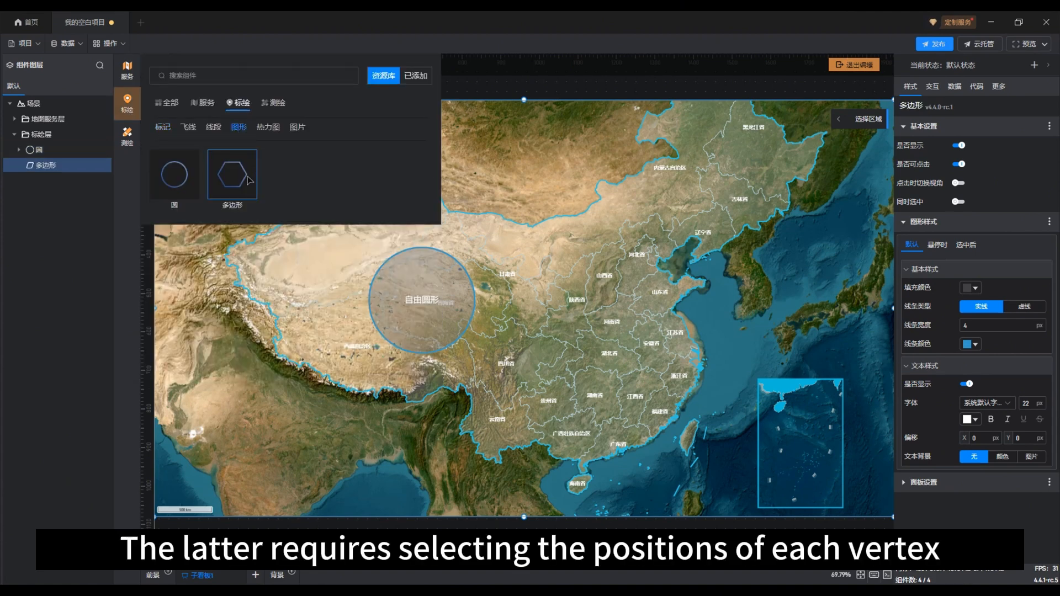
left_click(555, 270)
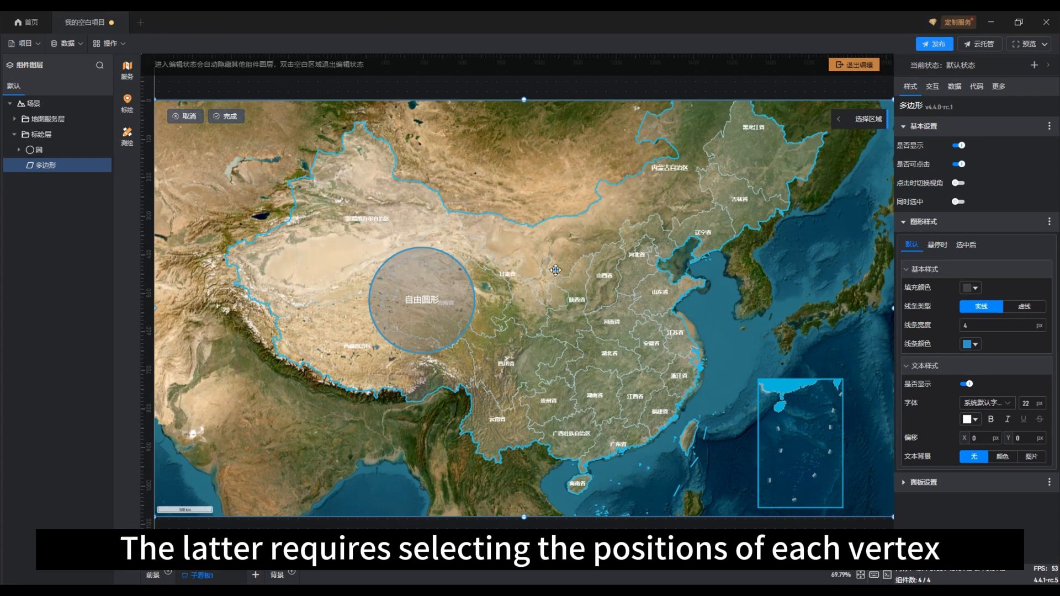
left_click(641, 240)
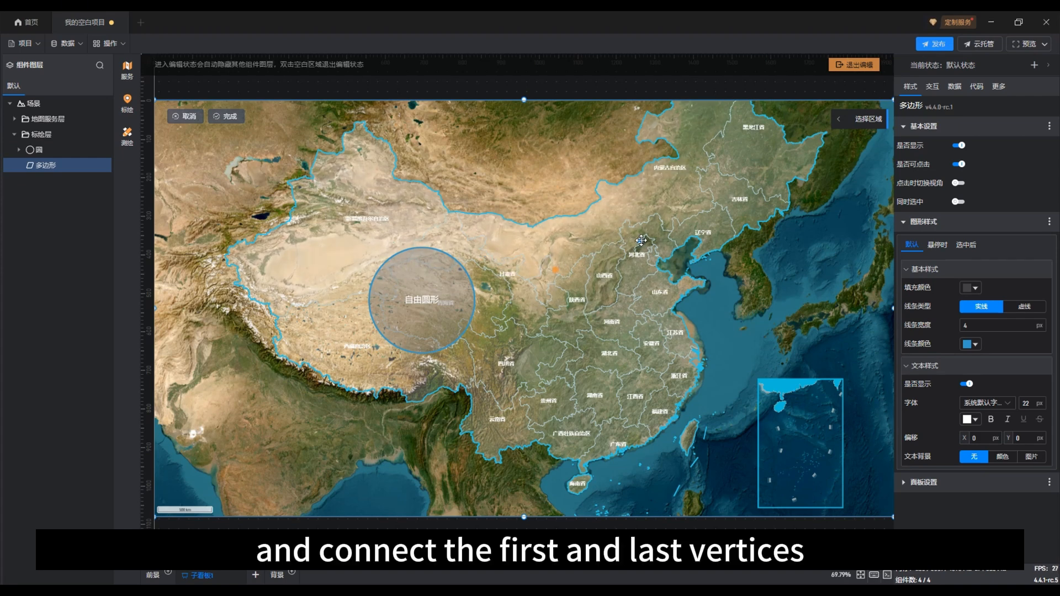
left_click(673, 326)
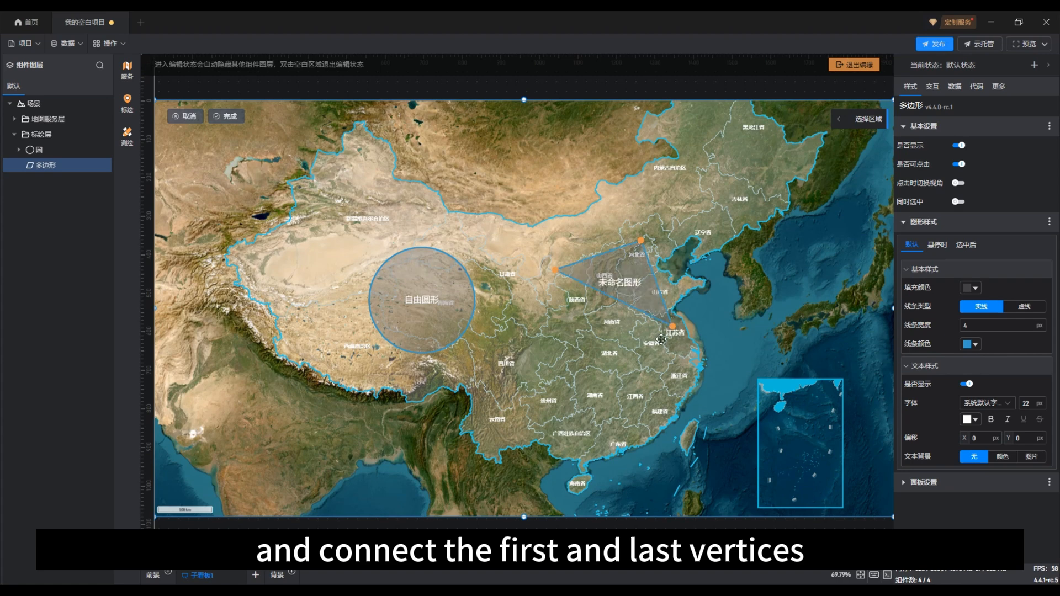
left_click(608, 382)
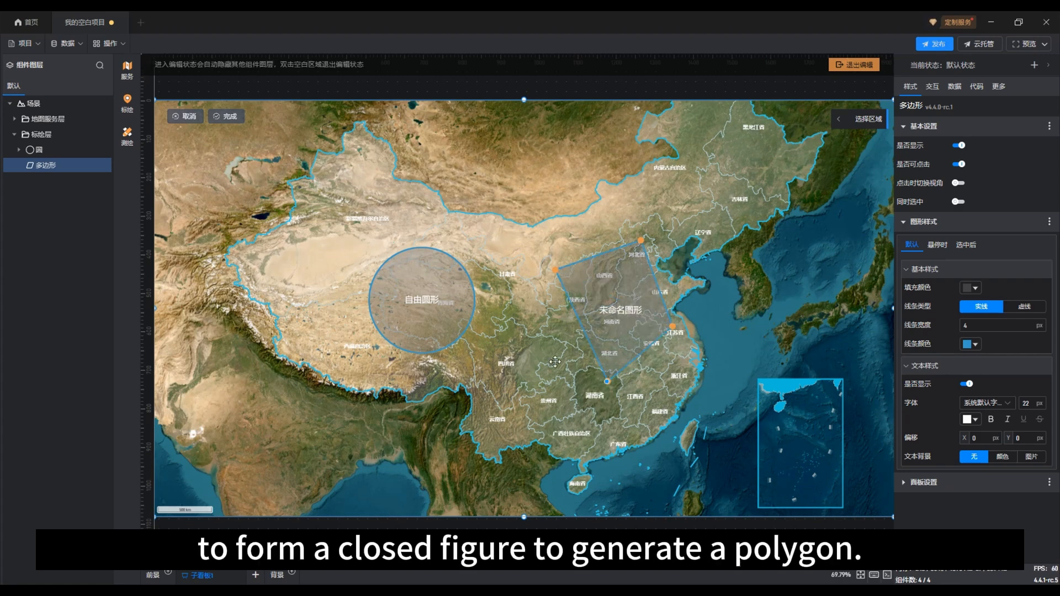
left_click(529, 342)
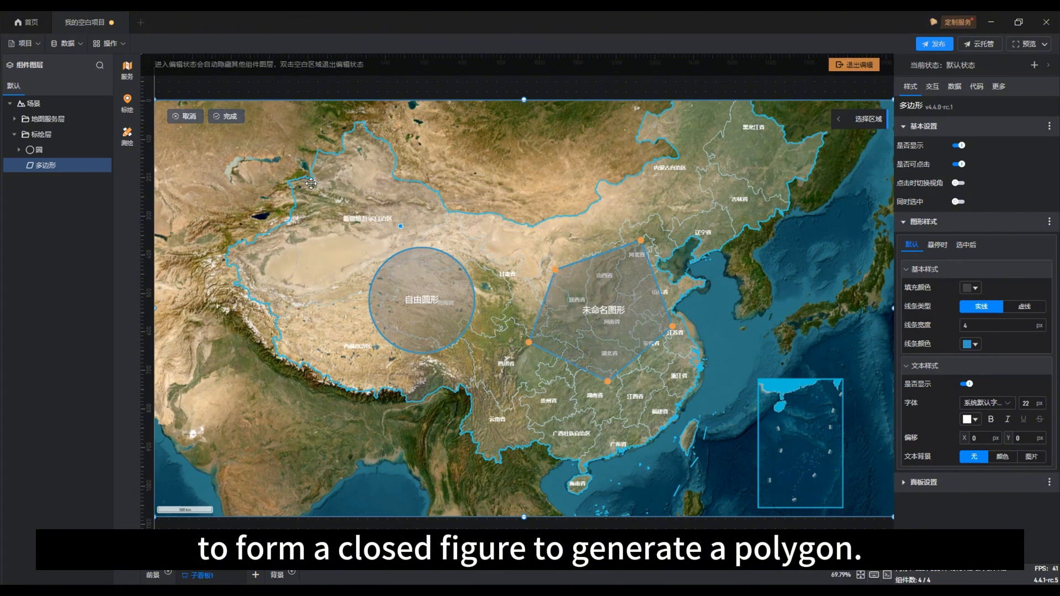
left_click(228, 119)
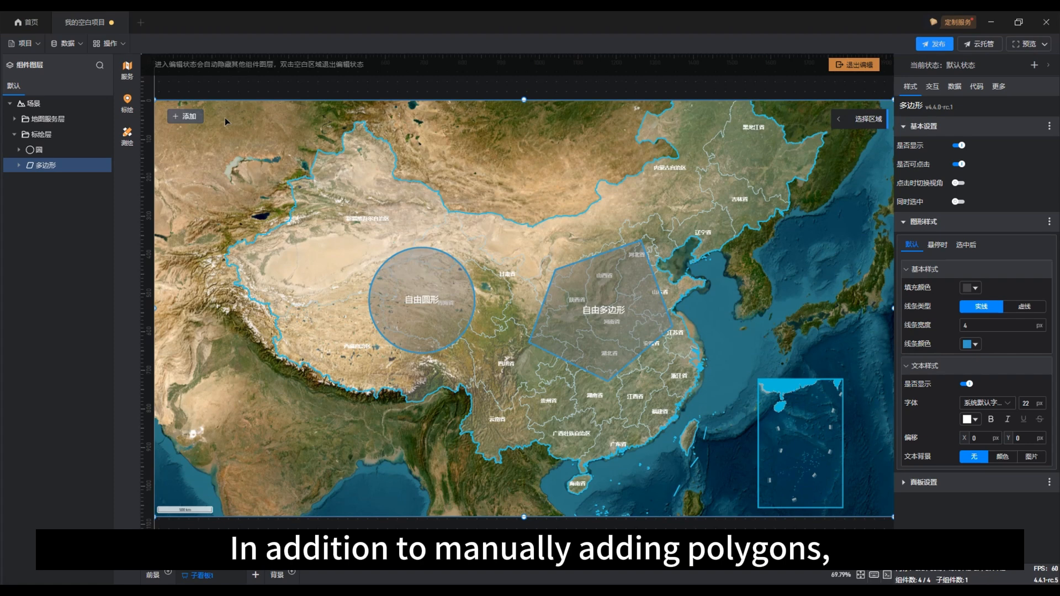
Delete the circle component (圆) from the plotting layer and select the polygon component
left_click(43, 149)
right_click(45, 149)
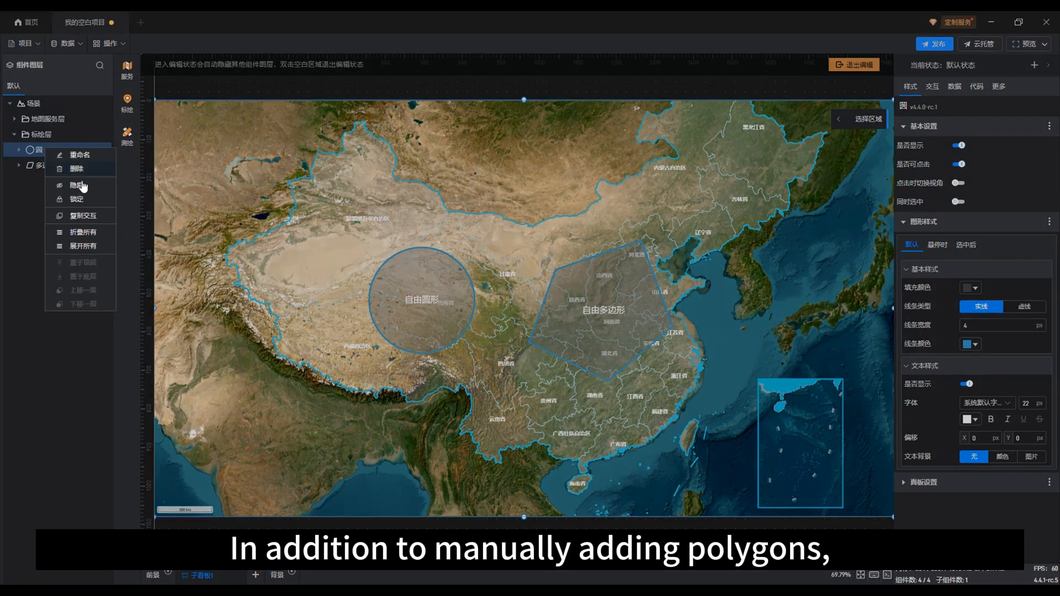
left_click(77, 168)
left_click(60, 150)
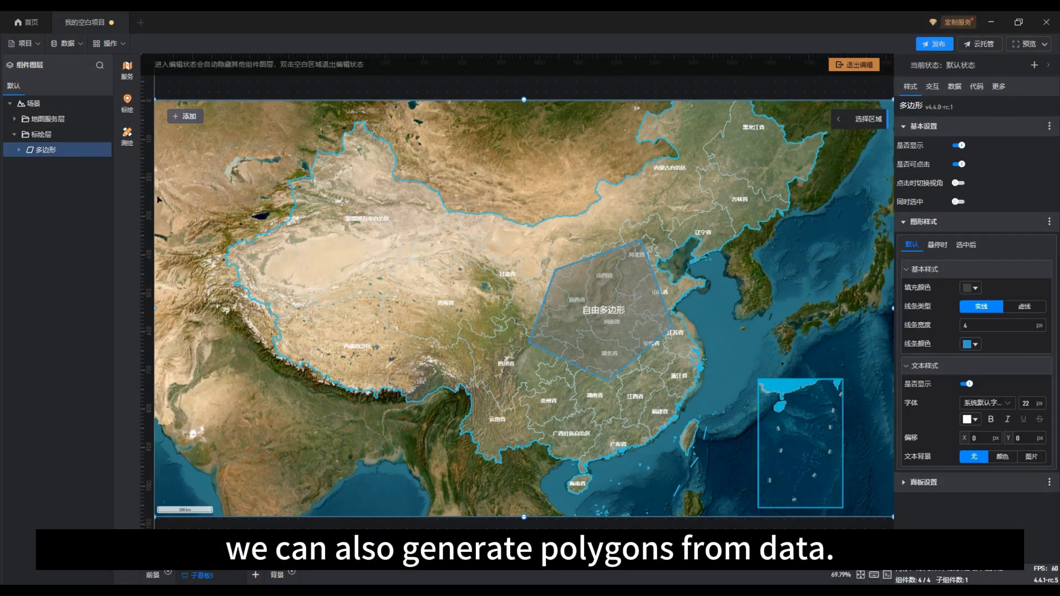
Connect the Excel file 示例数据.xlsx from the desktop as a new data source for the polygon component
left_click(956, 88)
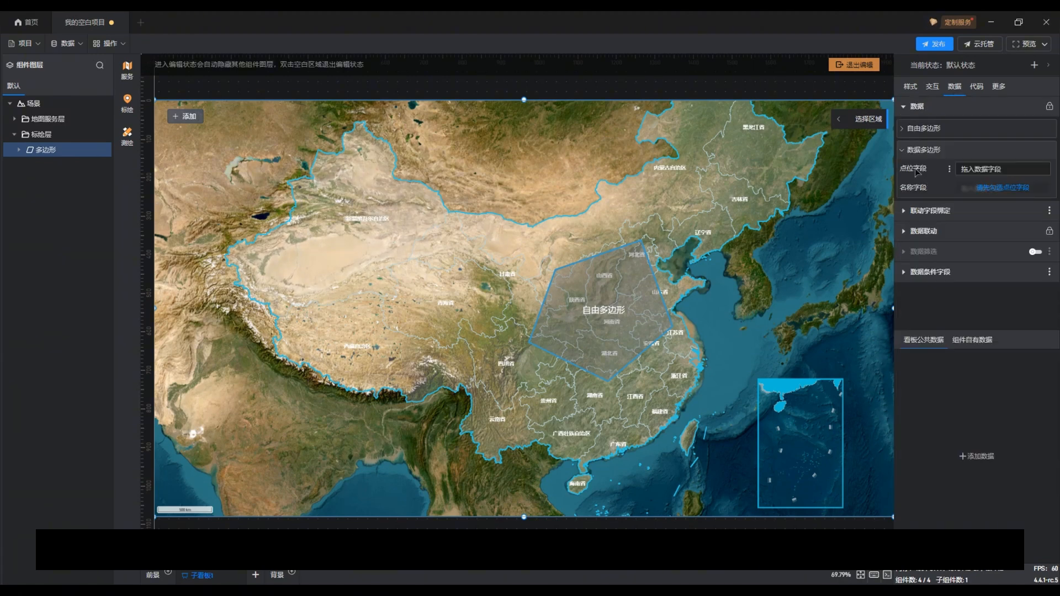
left_click(70, 50)
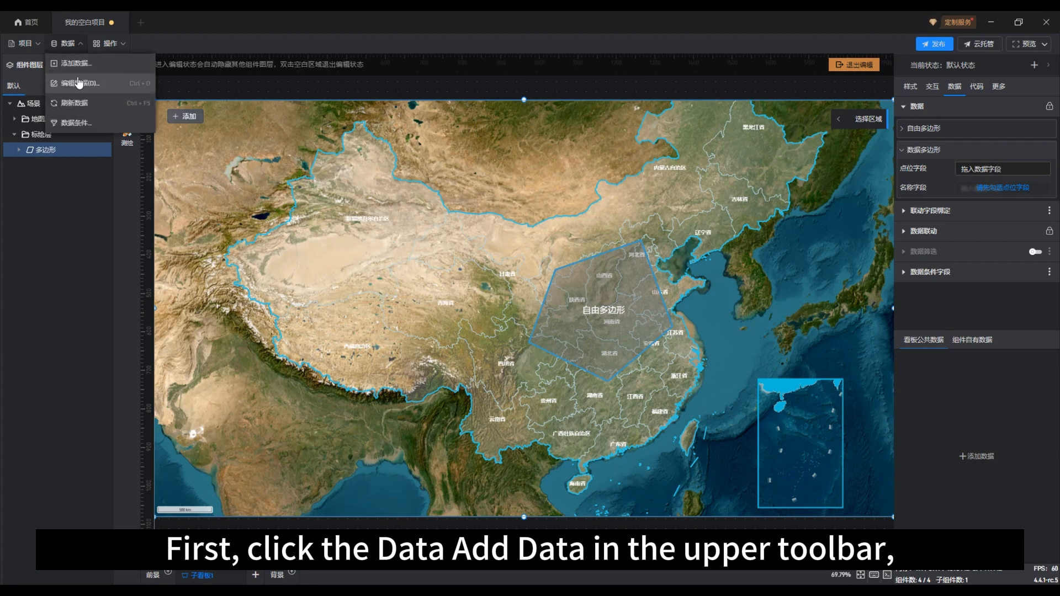
left_click(78, 64)
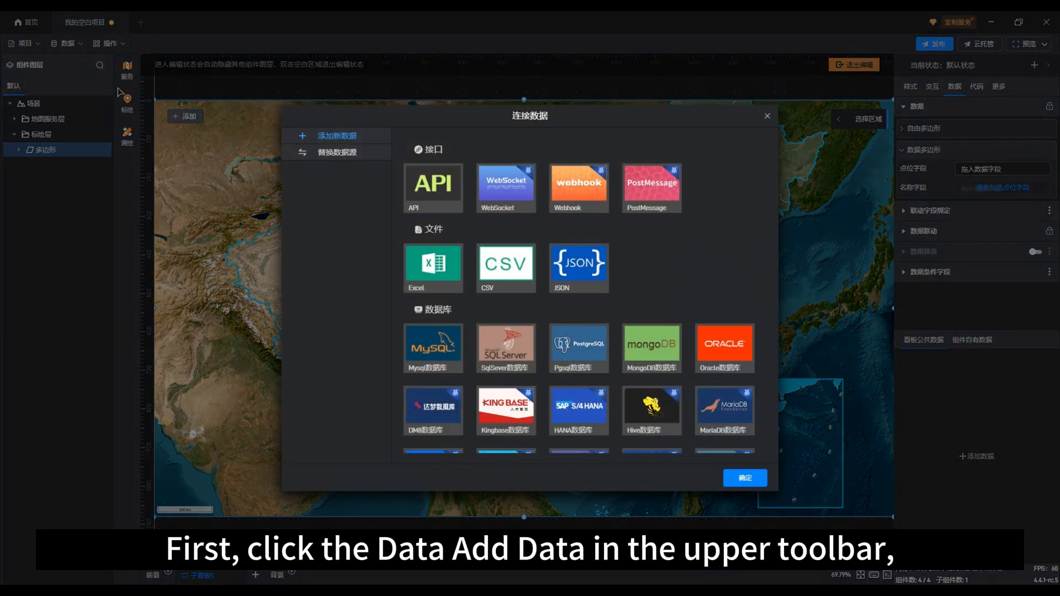
left_click(457, 269)
left_click(458, 266)
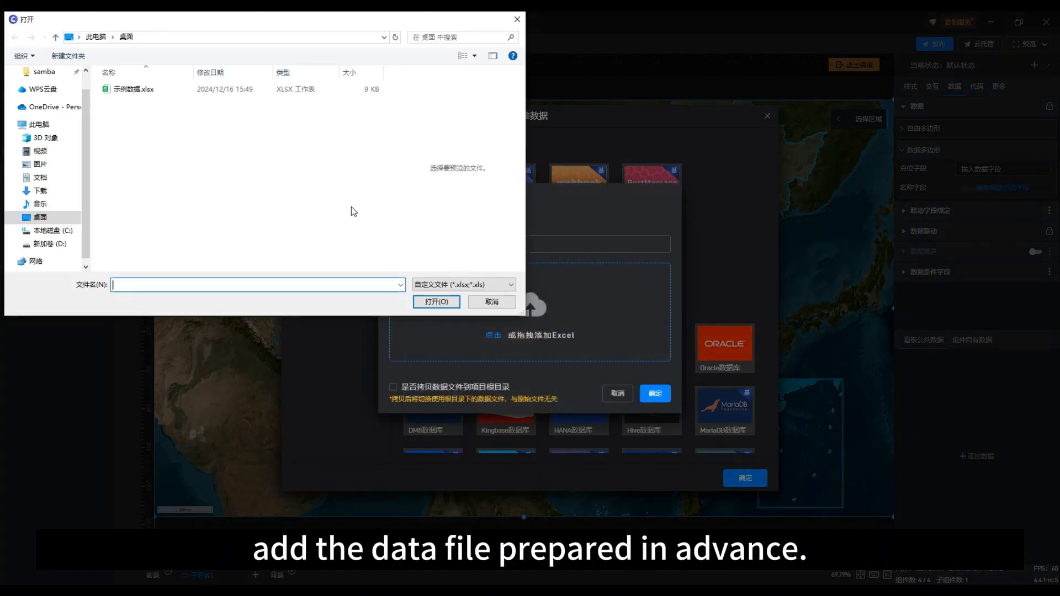
left_click(138, 89)
left_click(436, 301)
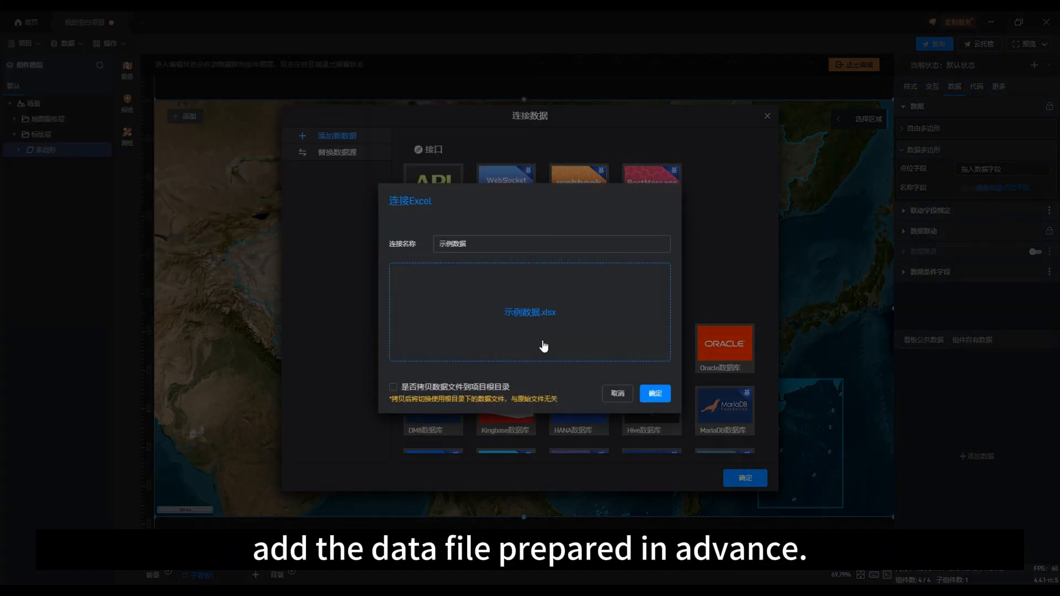
left_click(655, 393)
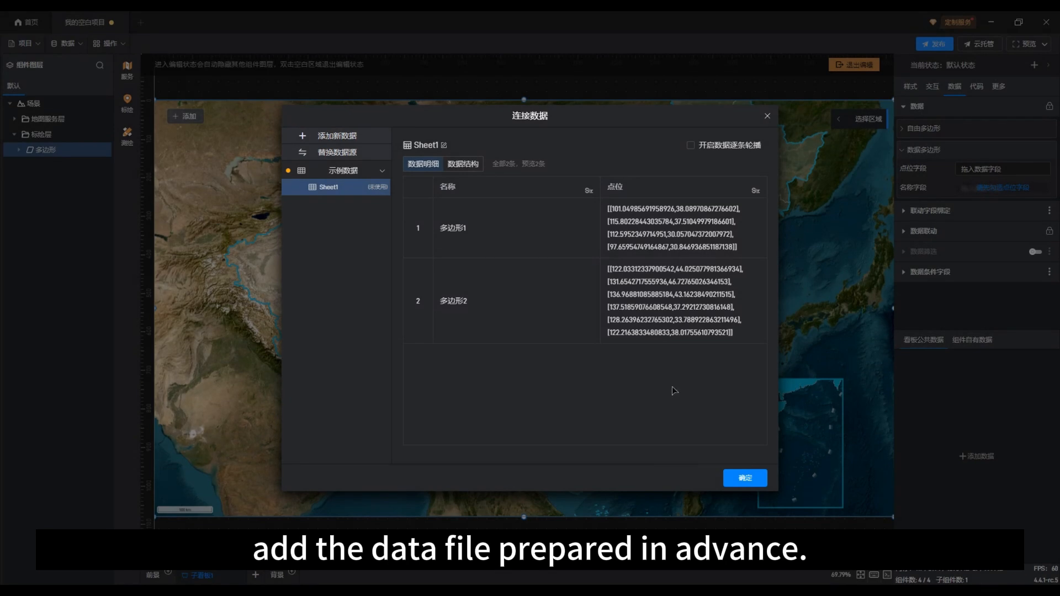
left_click(757, 477)
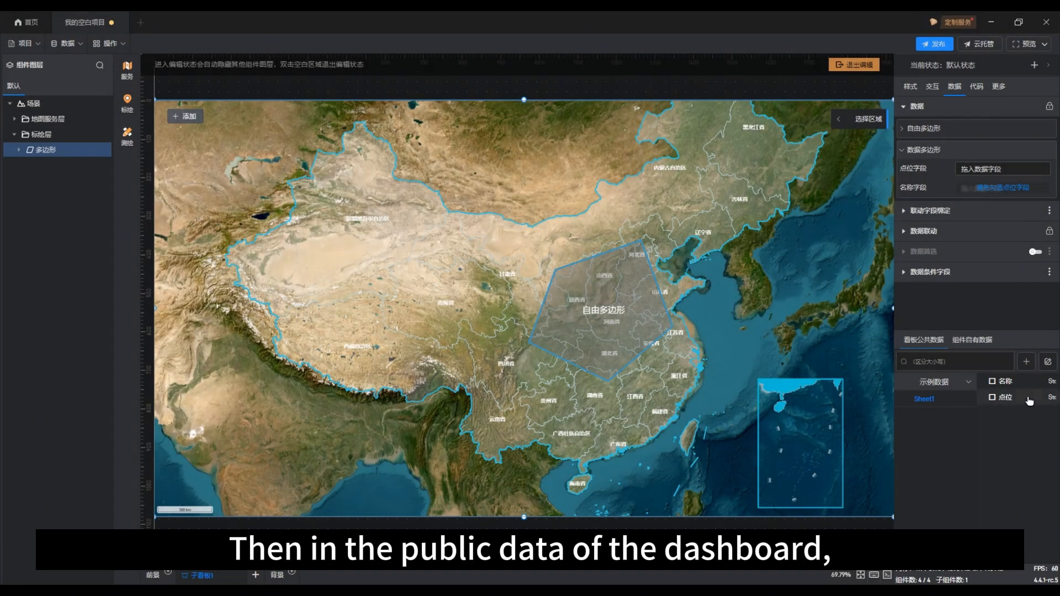
Change the data type of the 点位 field in Sheet1 to array (数组)
right_click(1029, 401)
mouse_move(1031, 420)
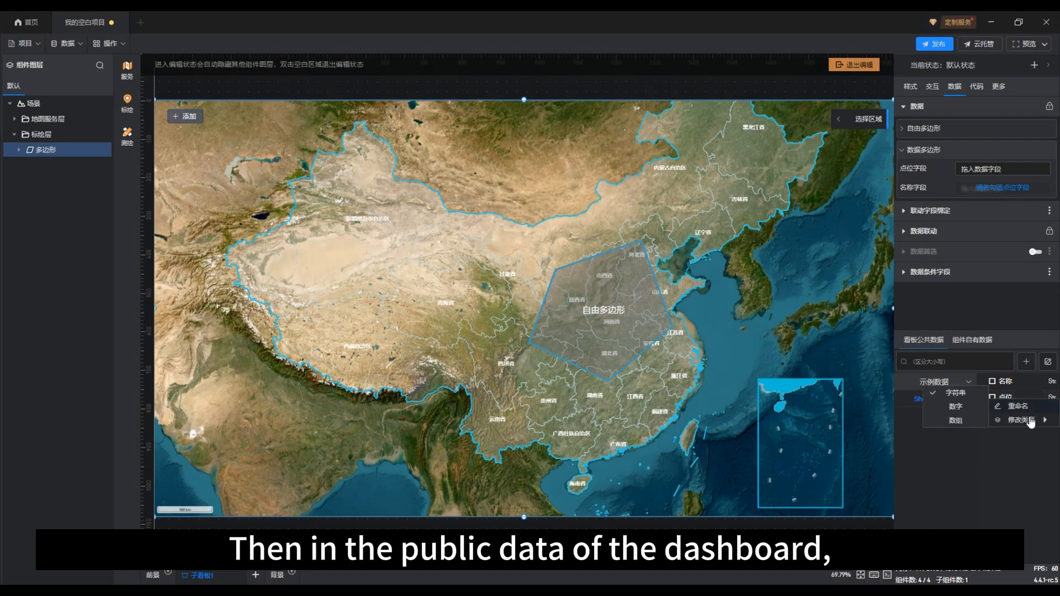
left_click(956, 421)
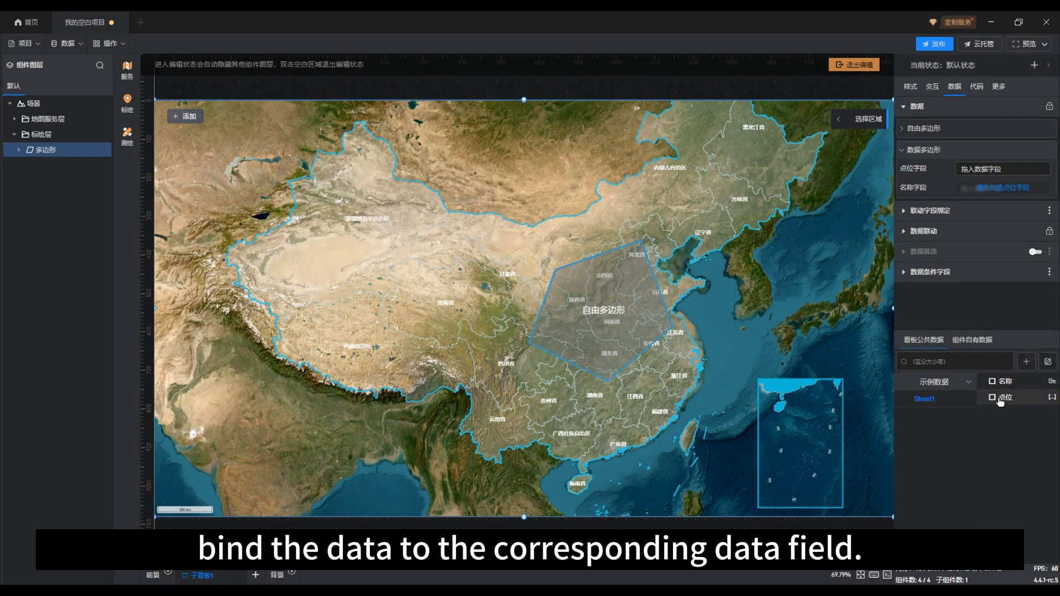
Bind the 点位 and 名称 data fields to the polygon's point field and hide the free polygon
left_click_drag(997, 402, 978, 174)
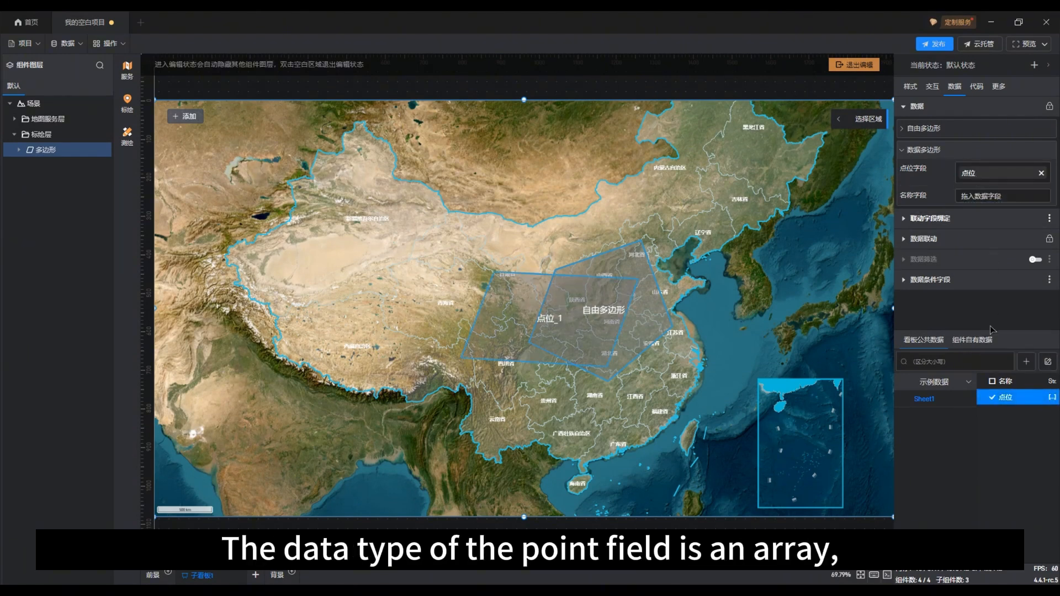
left_click(995, 381)
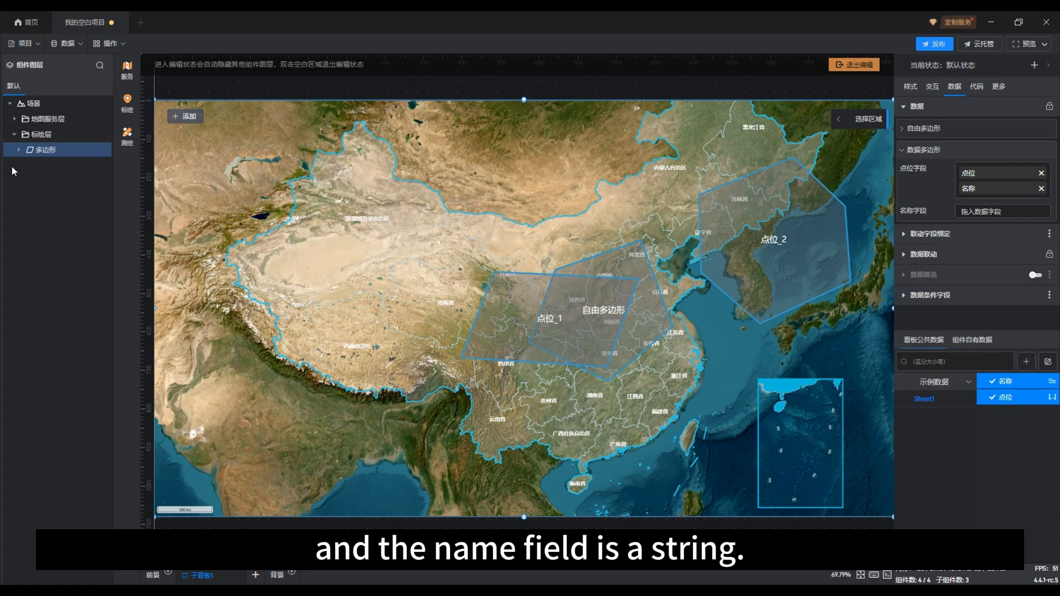
left_click(19, 150)
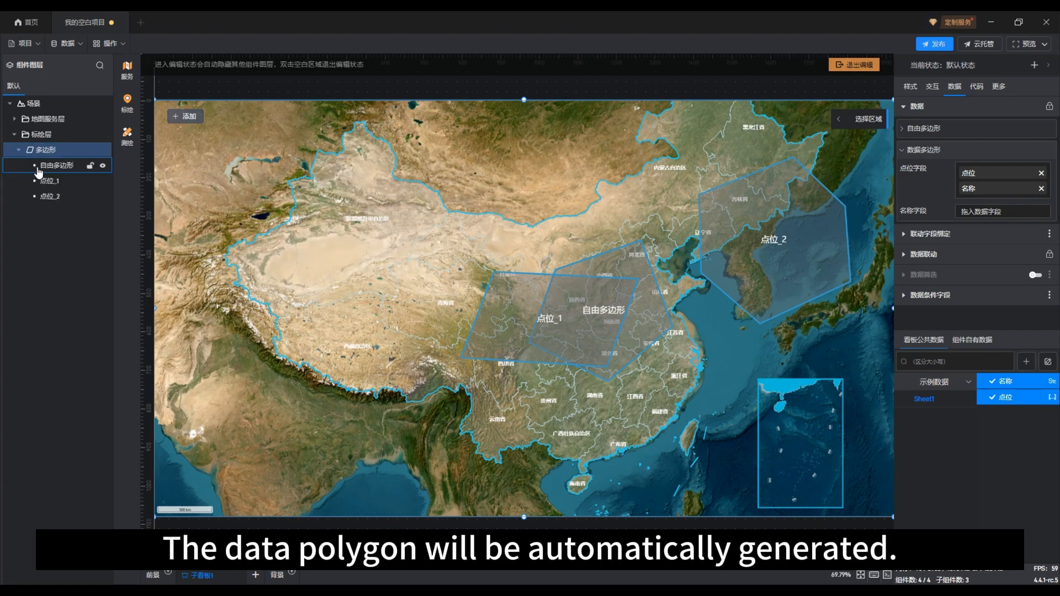
left_click(102, 166)
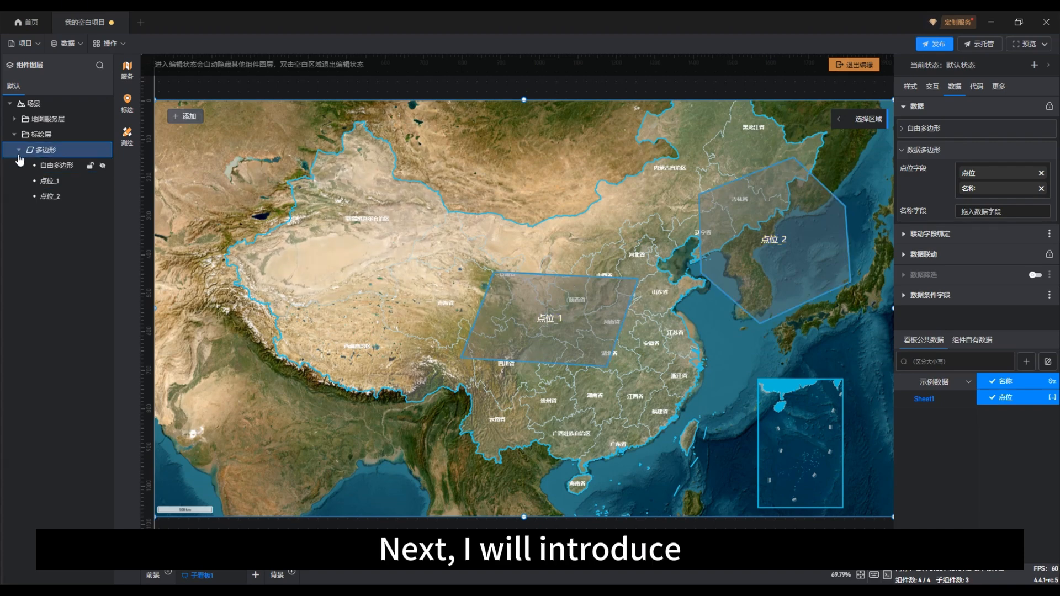
Remove both data fields from the polygon component's point field and show the free polygon again
left_click(43, 180)
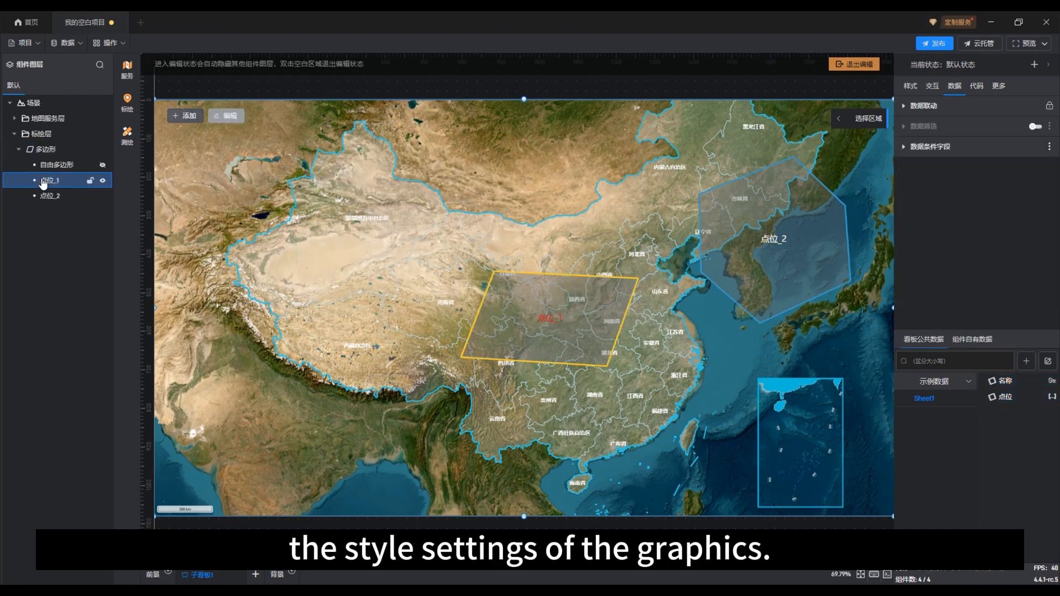
left_click(51, 166)
left_click(54, 152)
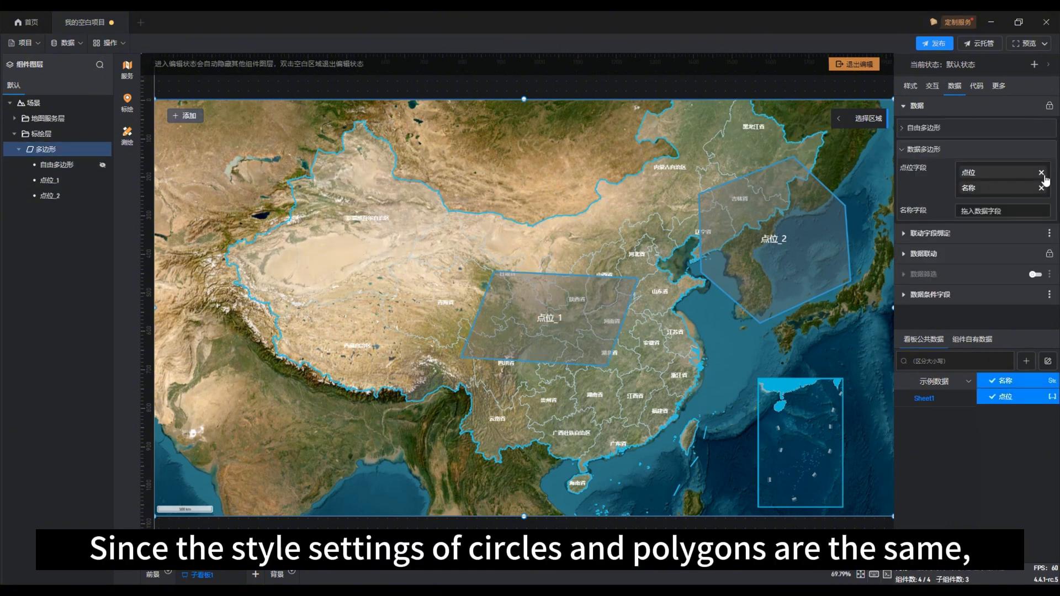
left_click(1042, 173)
left_click(1042, 173)
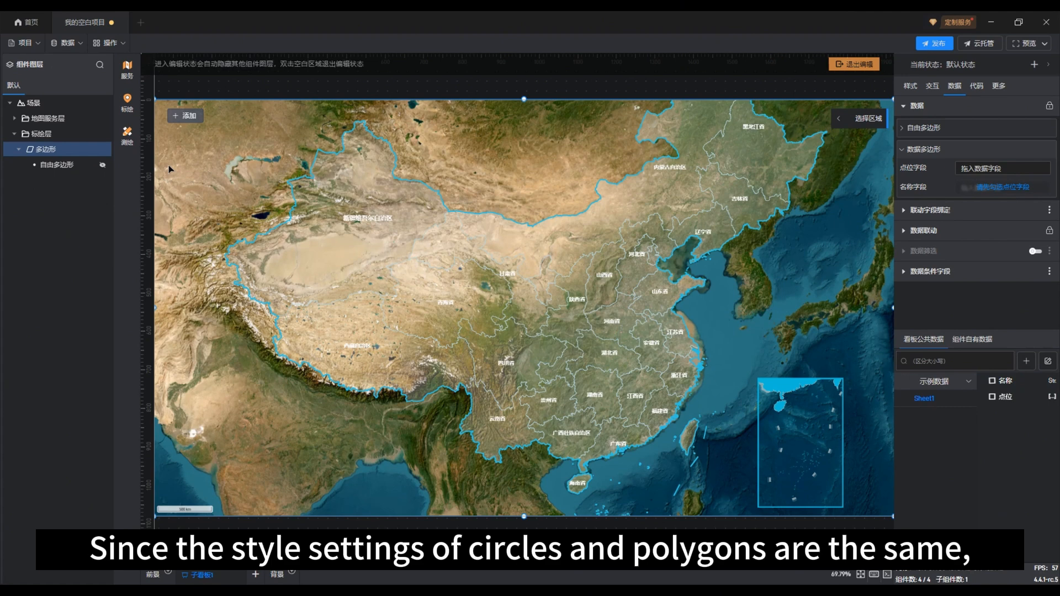
left_click(102, 164)
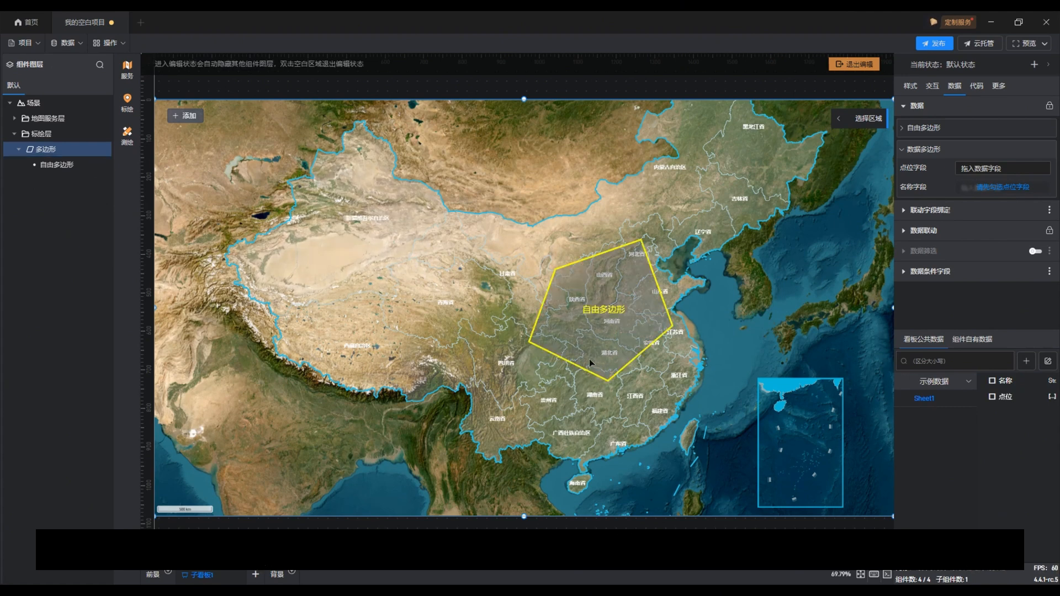
Try out the polygon's basic style settings by switching its display and its clickability off and back on
left_click(910, 87)
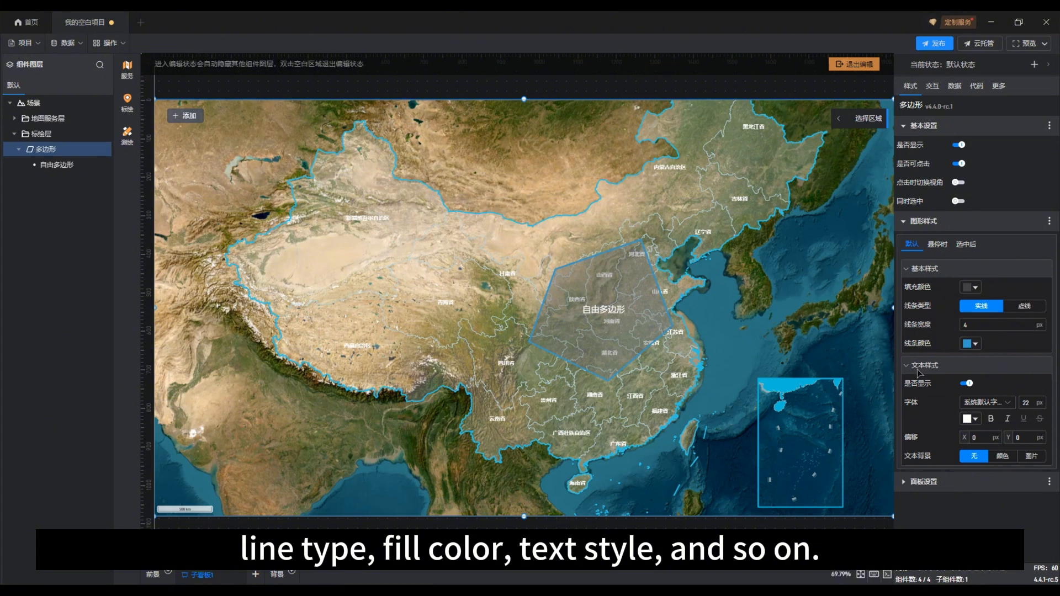
left_click(922, 222)
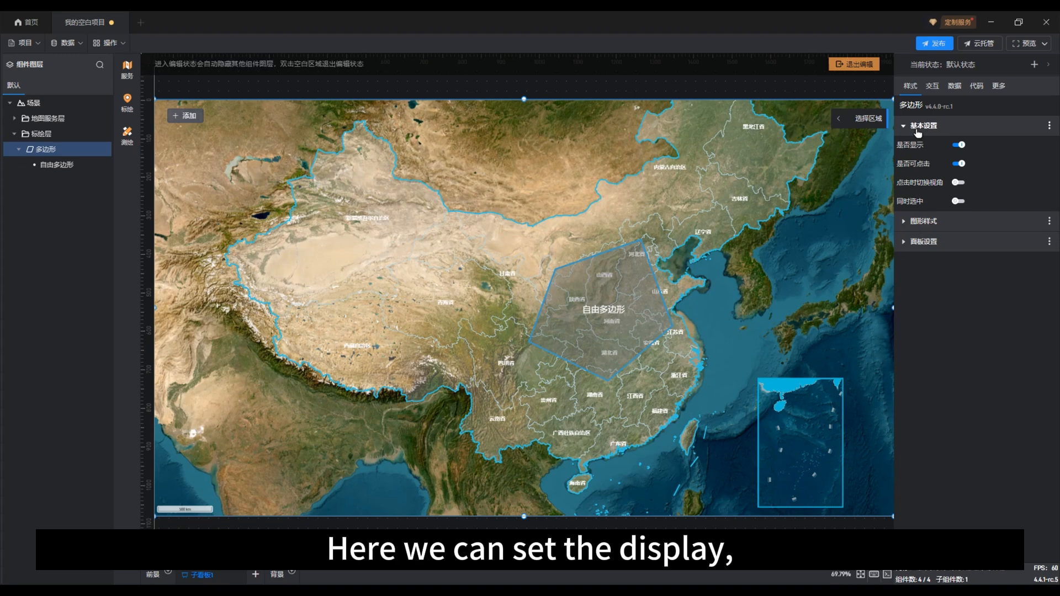
left_click(959, 145)
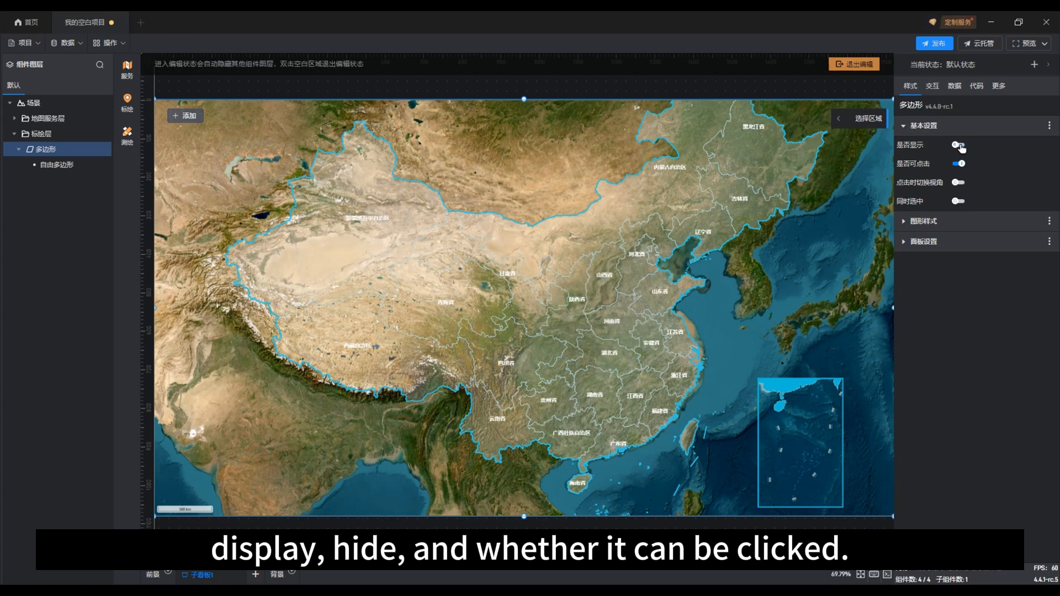
left_click(960, 145)
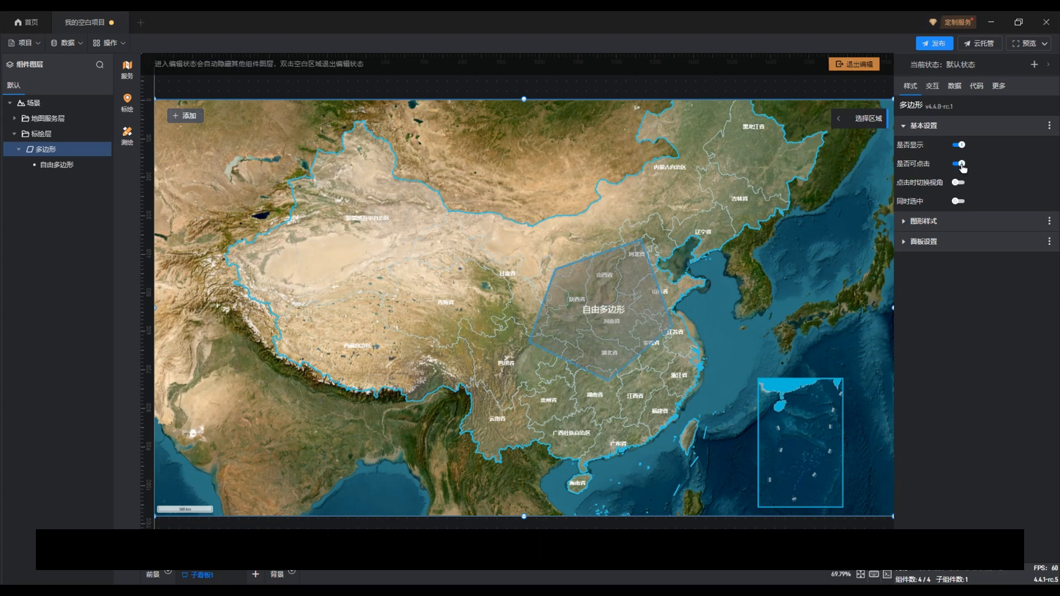
left_click(961, 165)
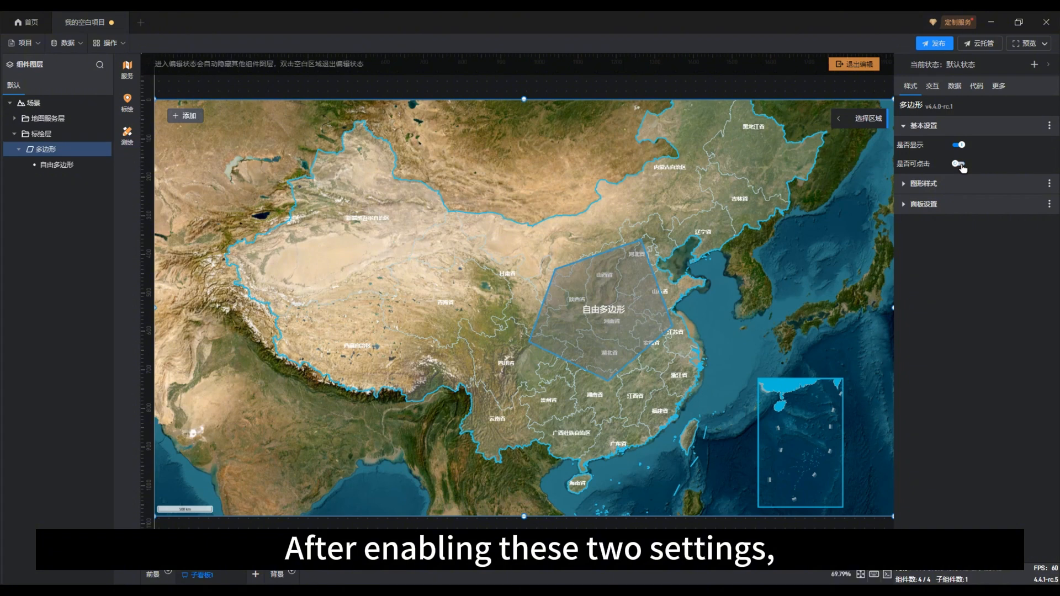
left_click(961, 165)
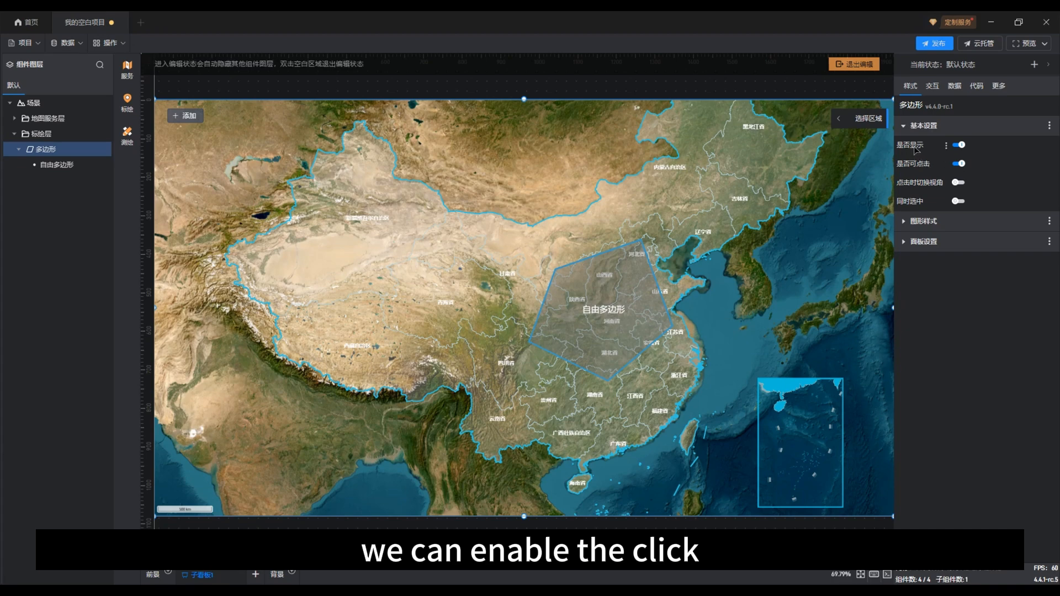
Enable view switching on click for the polygon and set the view switch duration to 300 milliseconds
left_click(958, 184)
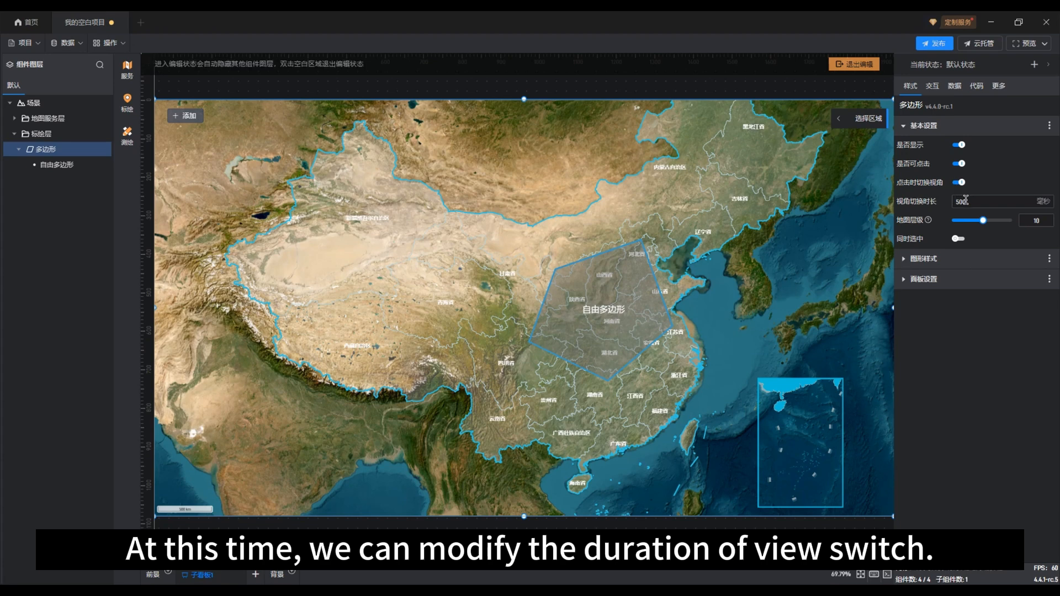
left_click_drag(974, 201, 957, 201)
type("30")
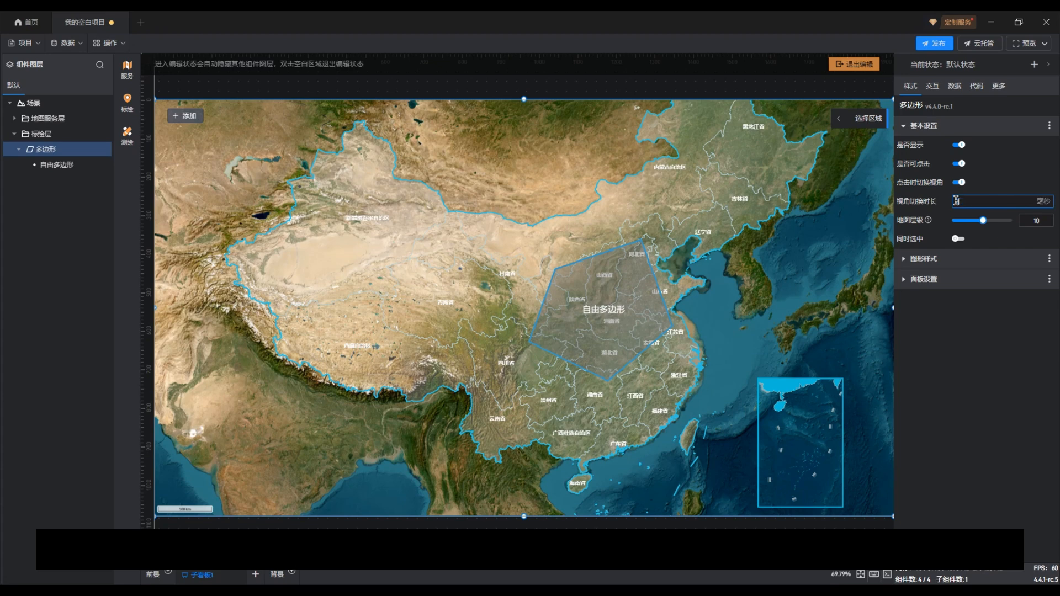
Set the polygon's map level to 5 and try out simultaneous selection by switching it on and back off
left_click(999, 186)
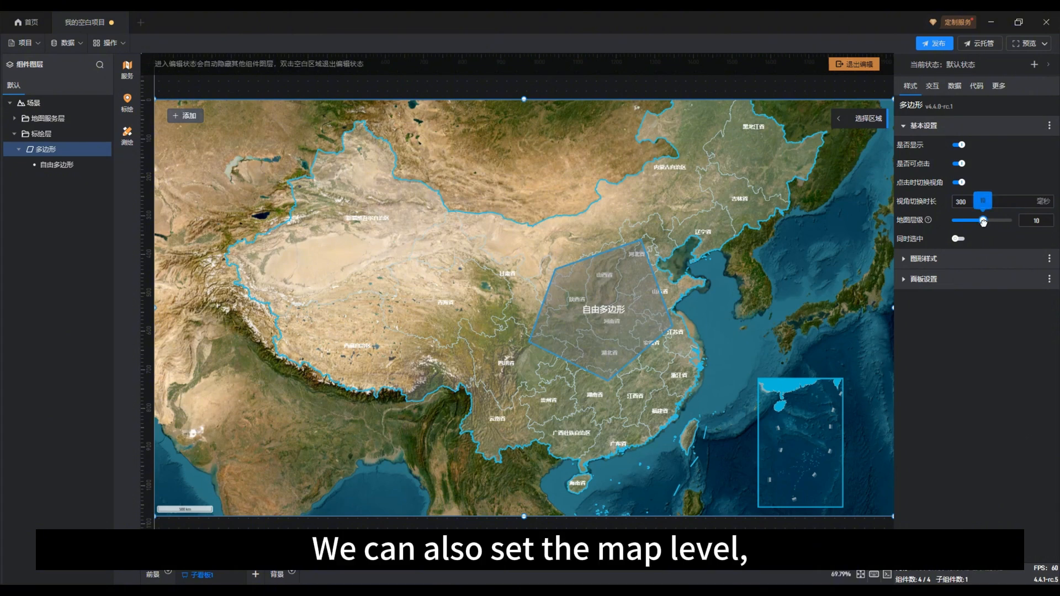
mouse_move(984, 224)
left_mouse_down()
mouse_move(1005, 225)
mouse_move(967, 220)
left_mouse_up()
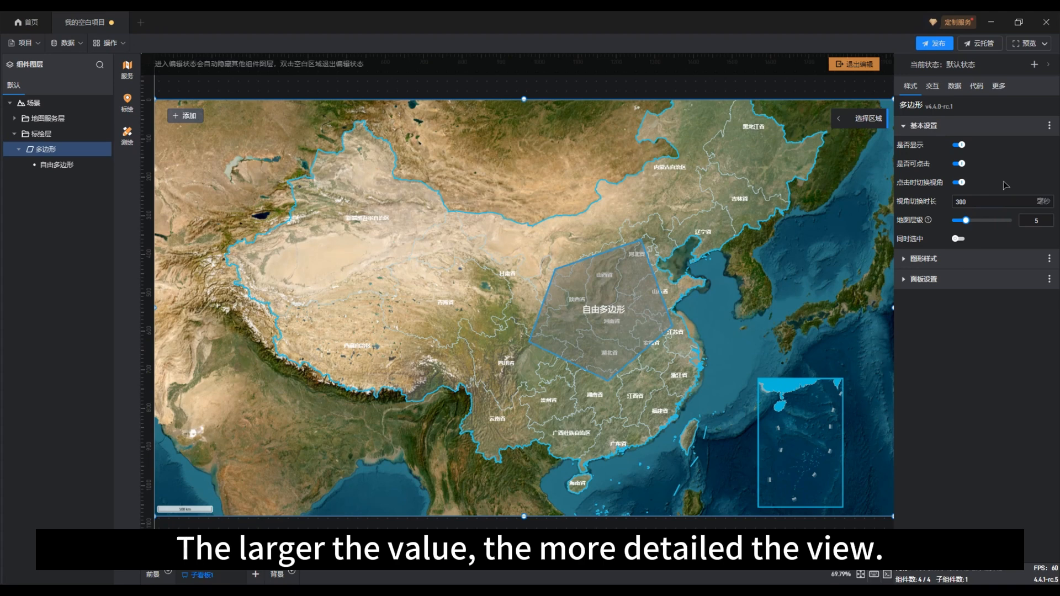
left_click(960, 240)
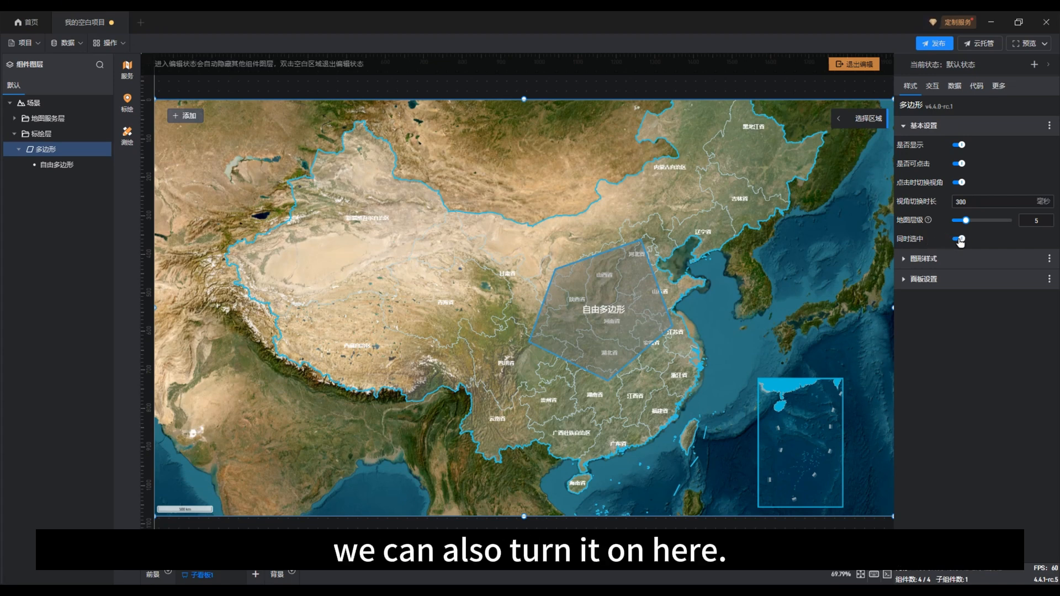
left_click(960, 239)
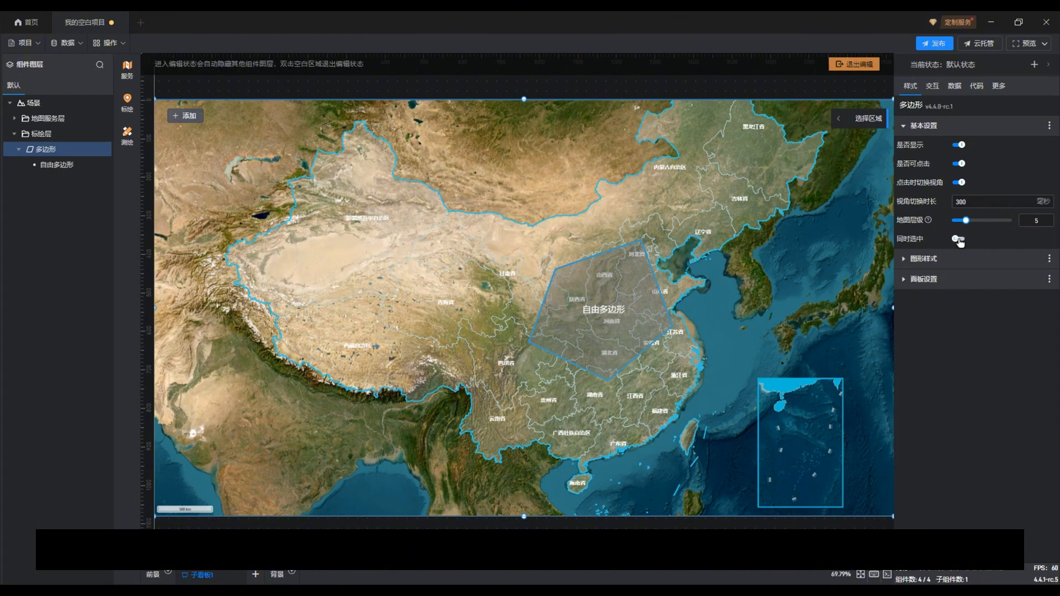
Look through the polygon's graphic style settings for the default, hover and selected states
left_click(916, 126)
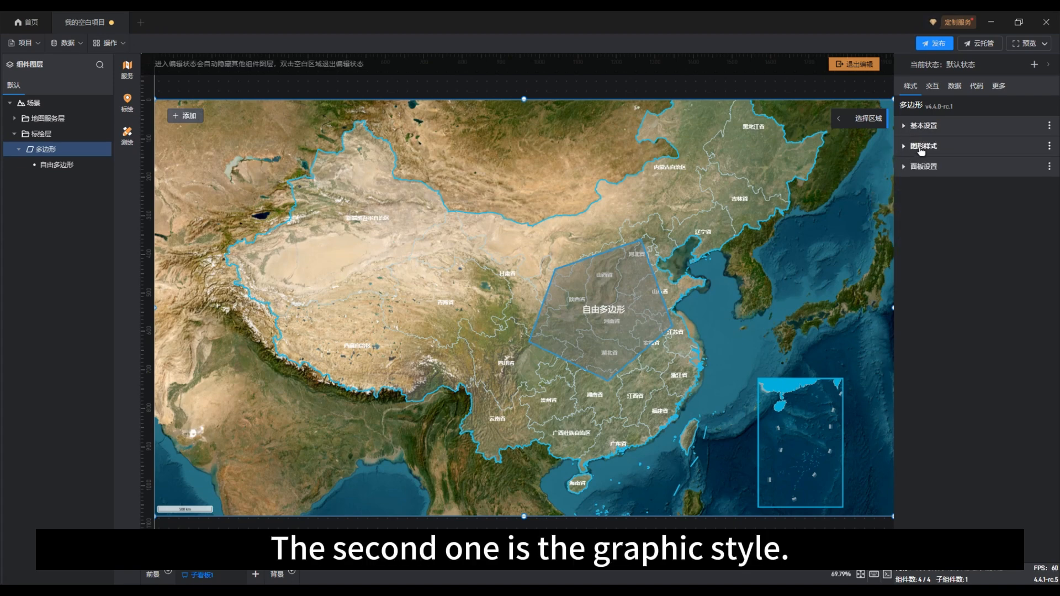
left_click(922, 148)
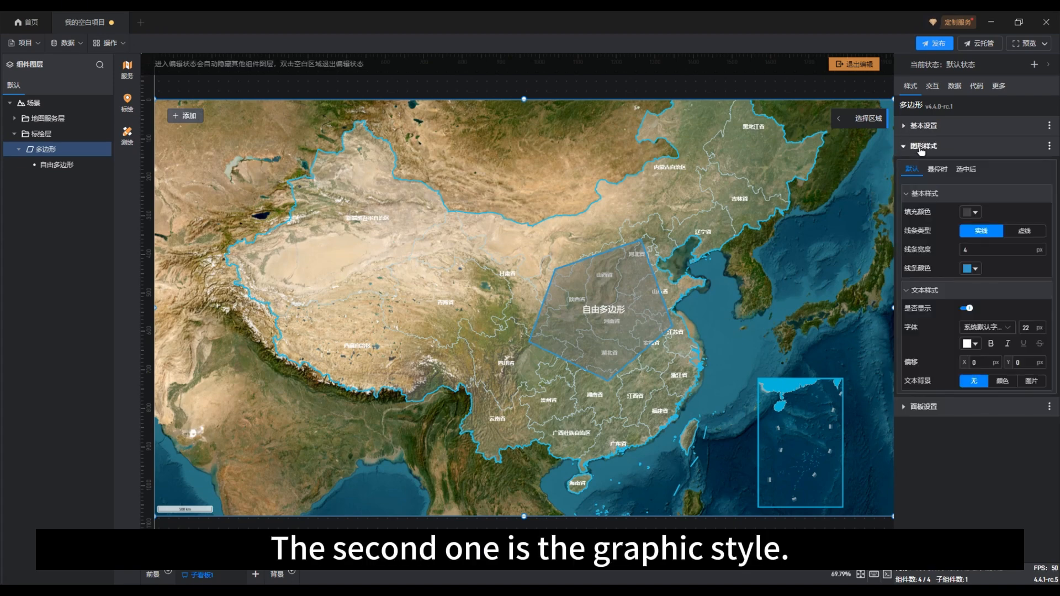
left_click(939, 171)
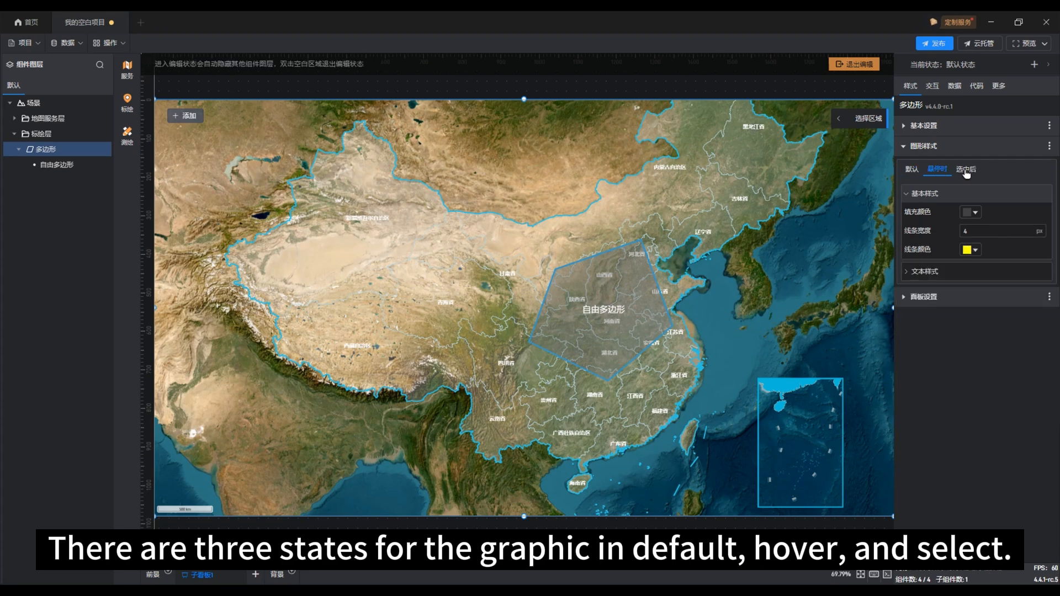
left_click(967, 172)
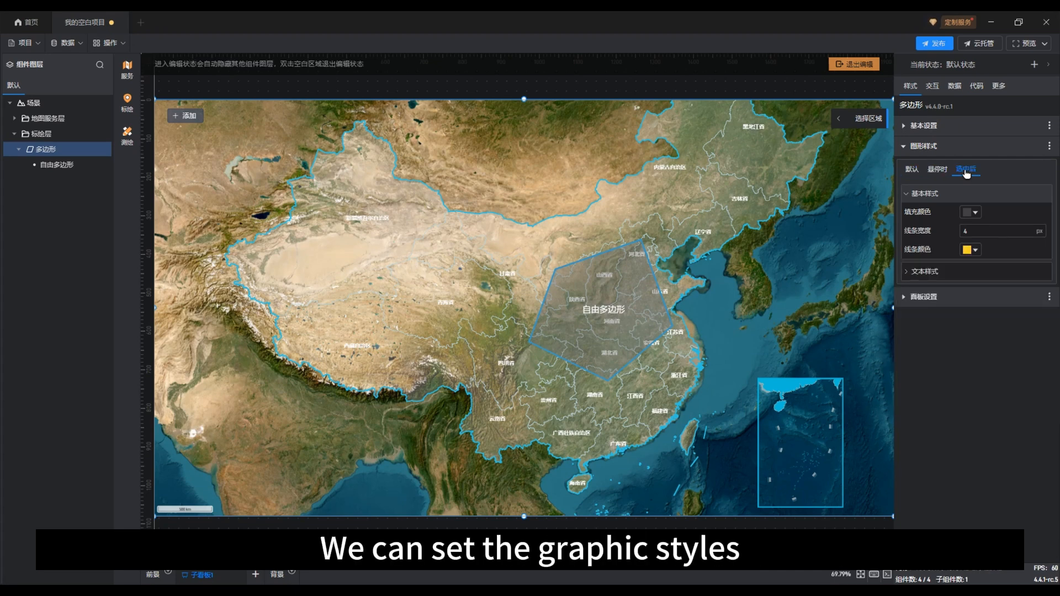
left_click(911, 171)
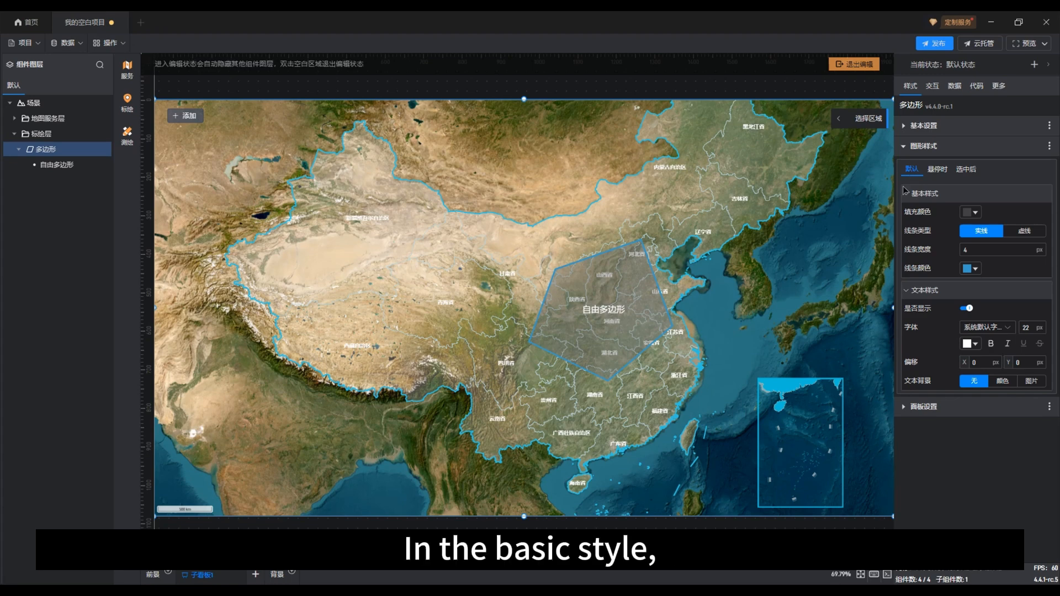
Change the default-state fill color to a darker, semi-transparent gray
left_click(970, 213)
left_click_drag(568, 111, 406, 169)
left_click_drag(459, 241, 459, 274)
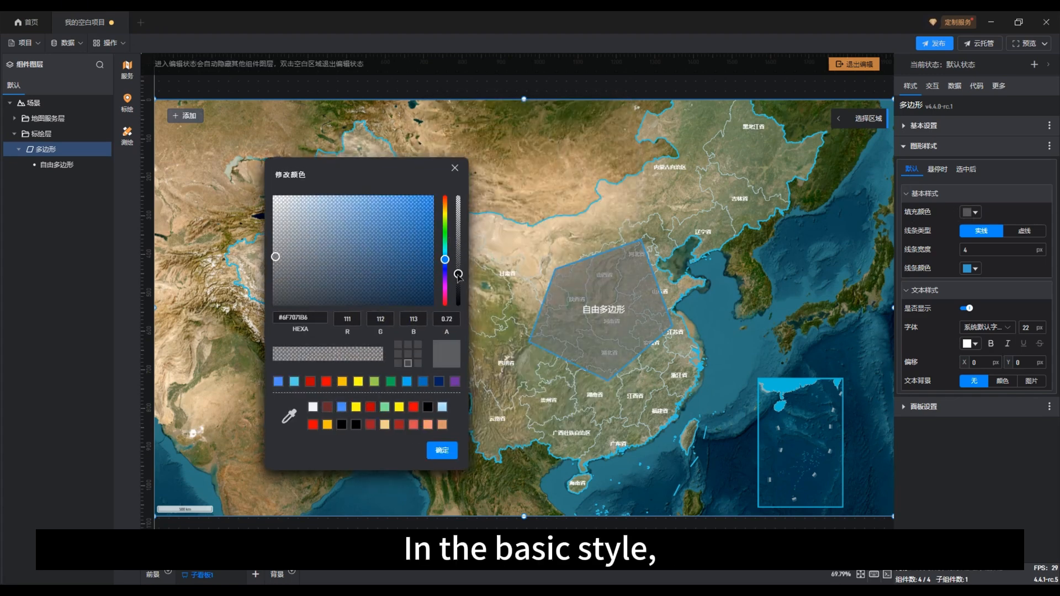
left_click_drag(365, 273, 286, 273)
left_click_drag(459, 274, 459, 261)
left_click(448, 450)
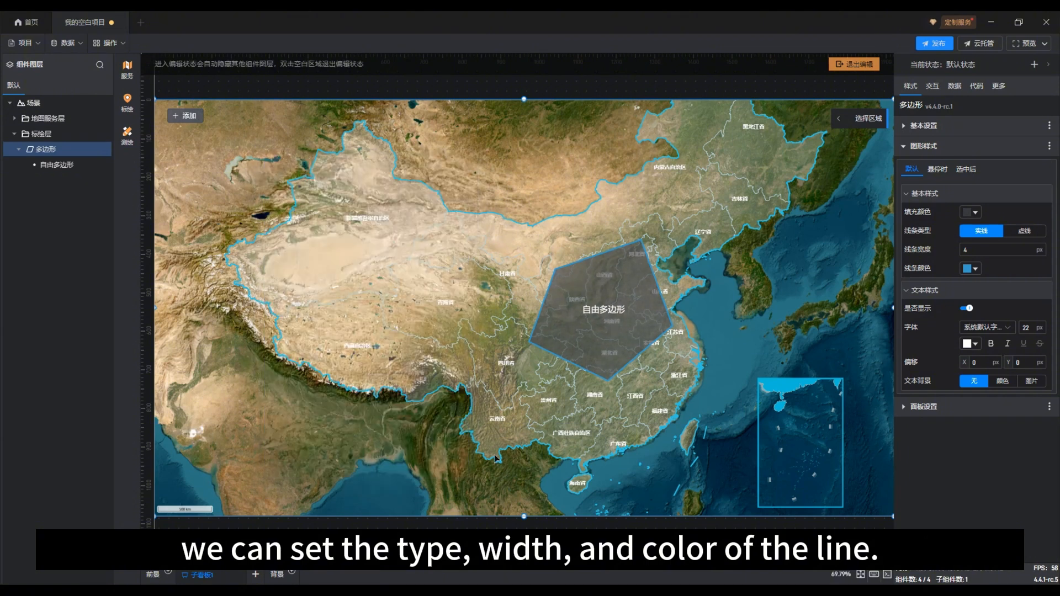
Try a dashed outline with a dash length of 30 px for the default state and return it to a solid line
left_click(1016, 230)
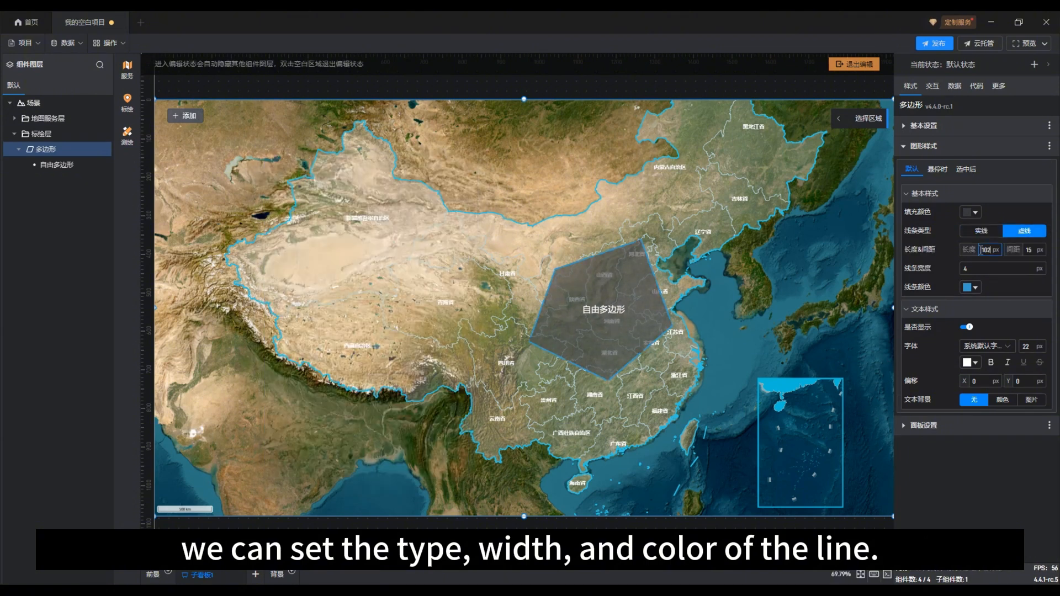
type("0")
left_click_drag(993, 251, 978, 255)
key("BackSpace")
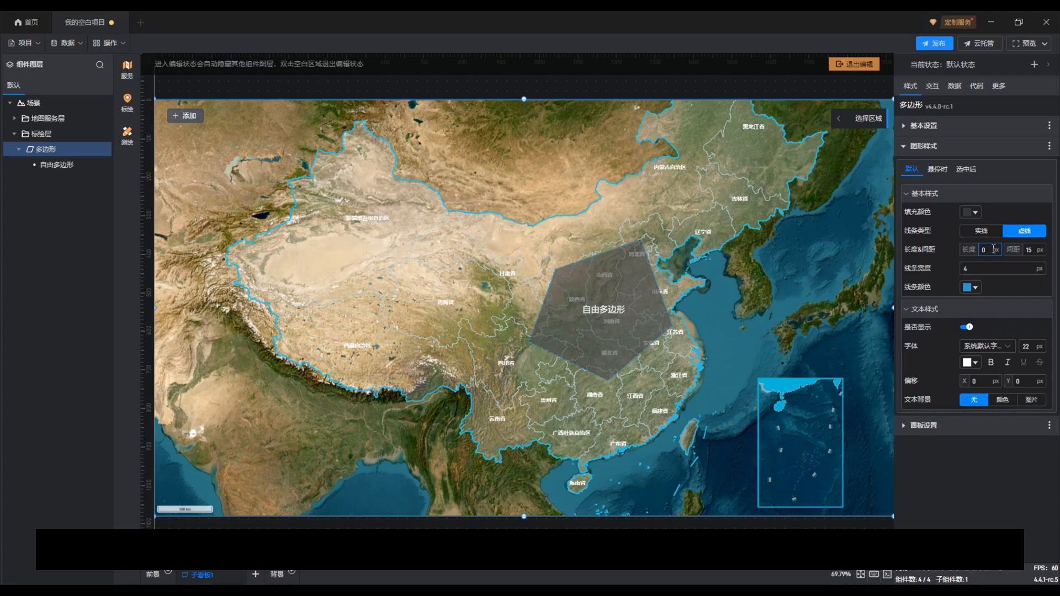
type("30")
left_click(1029, 250)
left_click(981, 231)
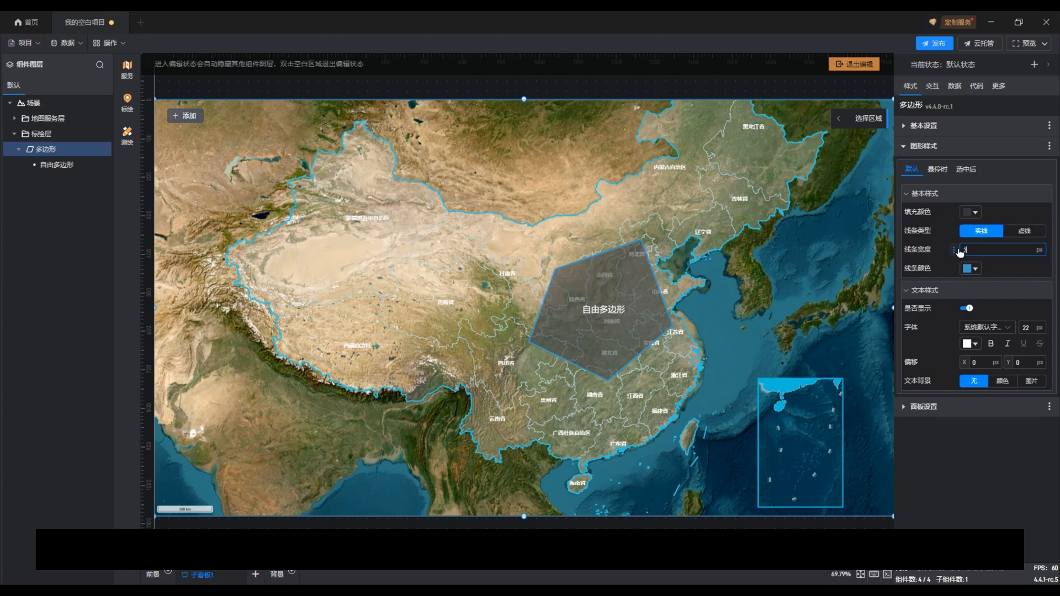
Set the default-state outline to a width of 3 px and a green line color
left_click(969, 269)
left_click_drag(519, 118, 363, 172)
left_click_drag(451, 254, 452, 238)
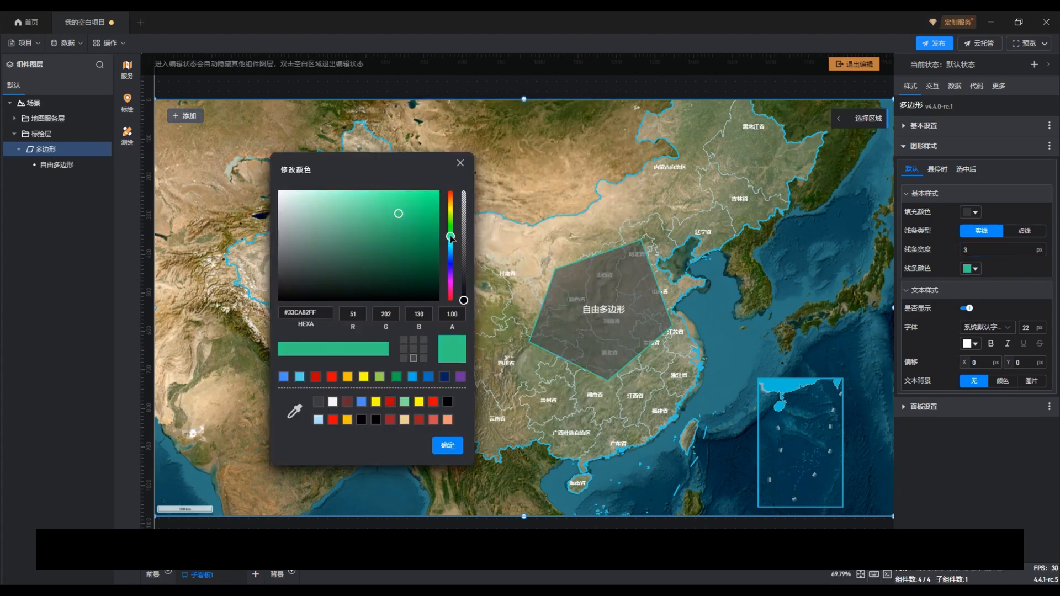
left_click(448, 445)
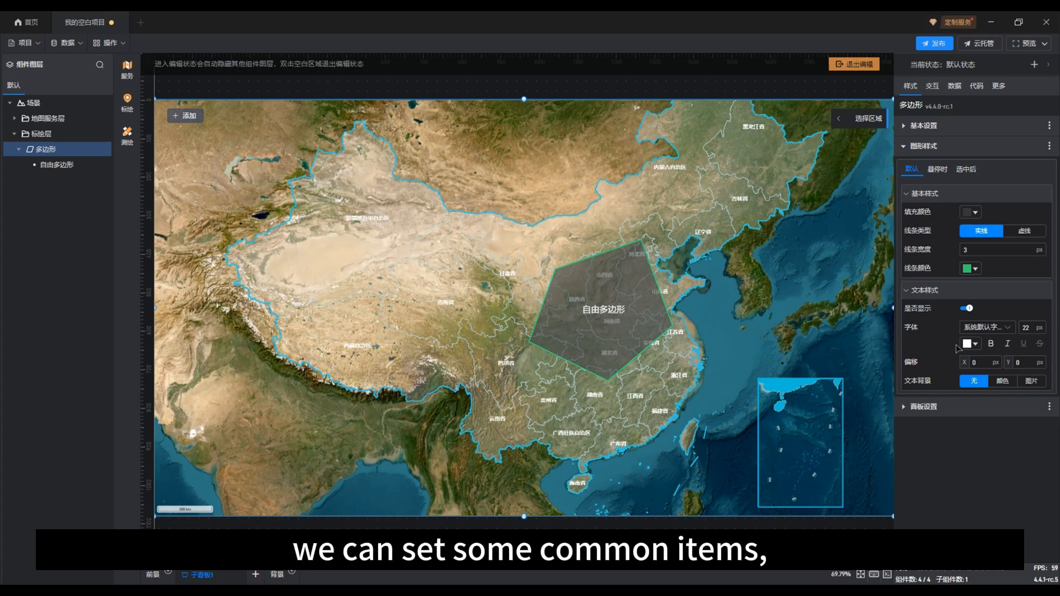
Make the polygon's default-state label green with a font size of 30 px and no text background
left_click(968, 346)
left_click_drag(497, 130, 367, 135)
left_click(348, 367)
left_click(490, 417)
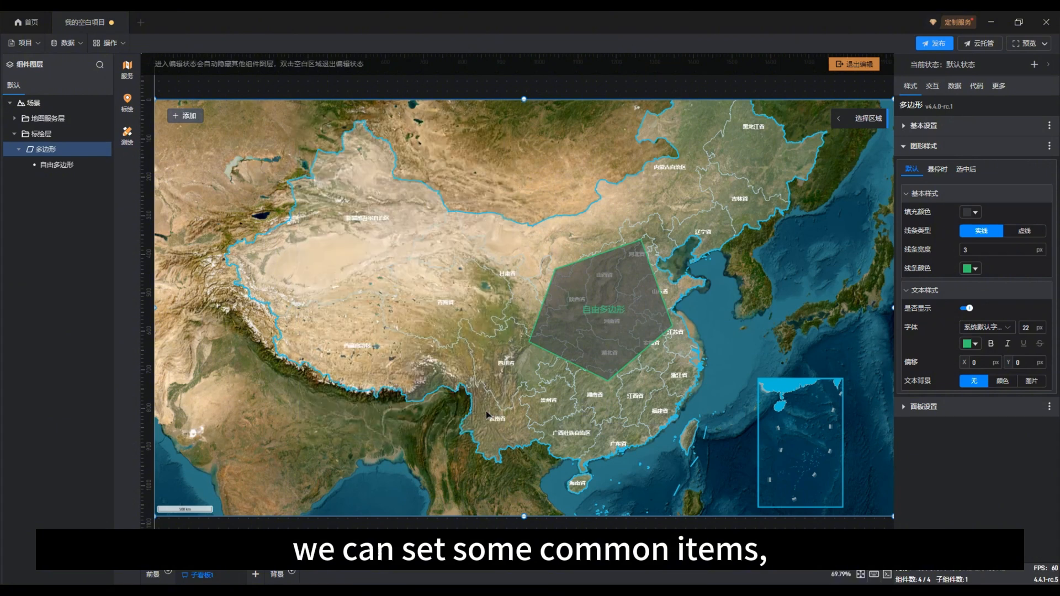
left_click(1021, 328)
key("BackSpace")
key("BackSpace")
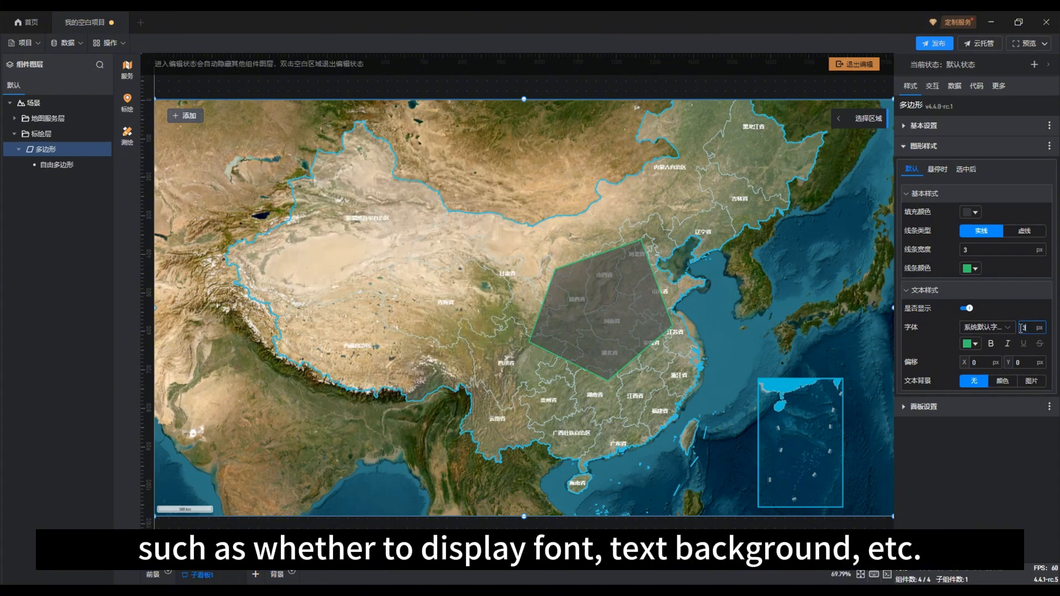
type("30")
left_click(1001, 382)
left_click(976, 382)
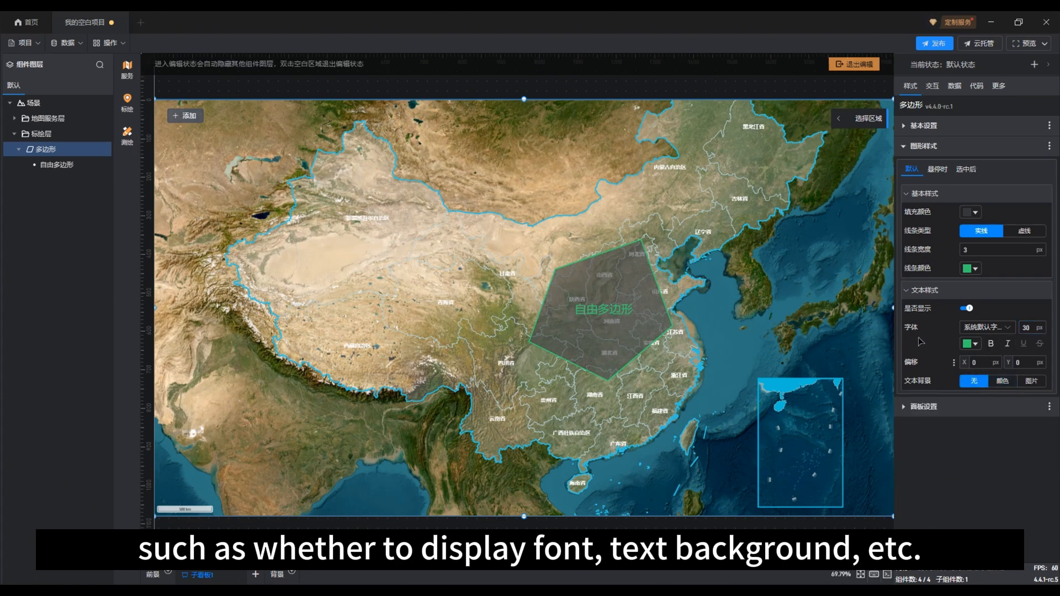
Enlarge the hover-state label's font to match the size of the default-state label
left_click(938, 169)
left_click(932, 271)
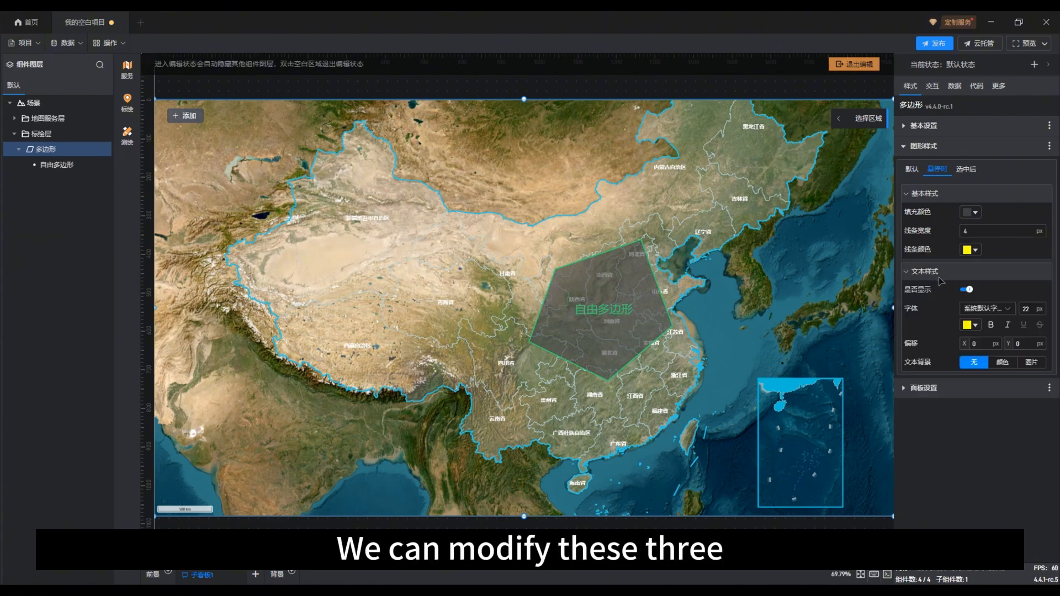
double_click(1023, 309)
For the selected state, set the line width to 6 px, the line color to red #C00000 and the label font size to 35 px
left_click(965, 169)
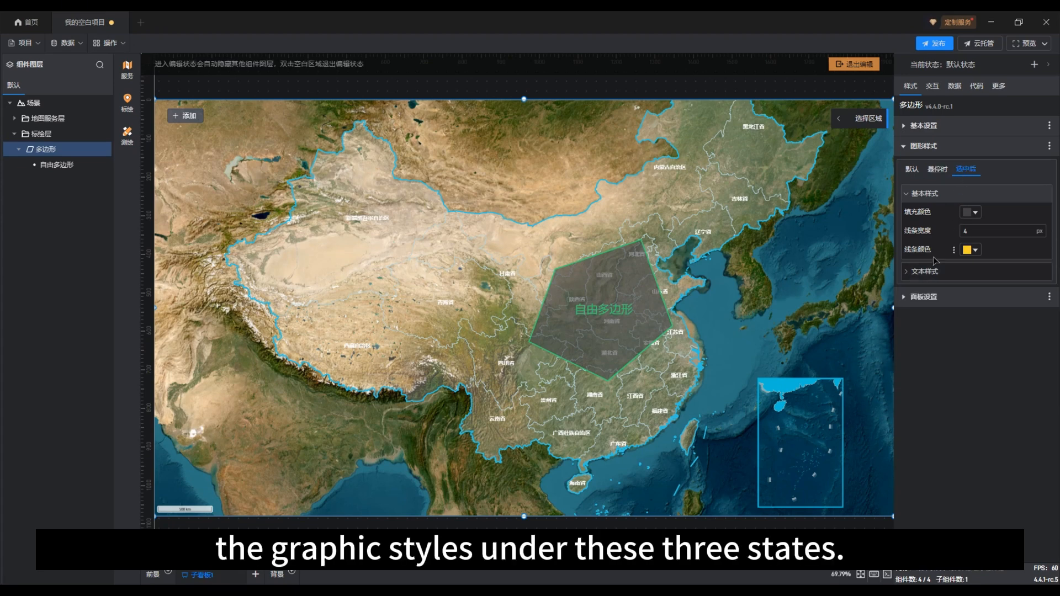
left_click_drag(976, 233, 959, 237)
type("6")
left_click(968, 250)
left_click(564, 349)
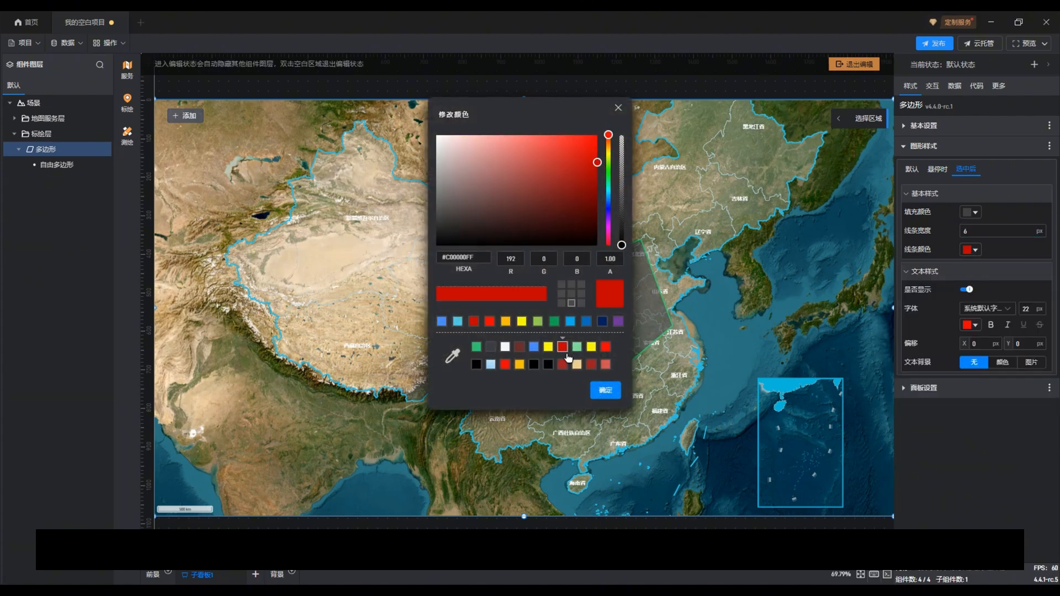
left_click(606, 391)
left_click_drag(1031, 310, 1019, 315)
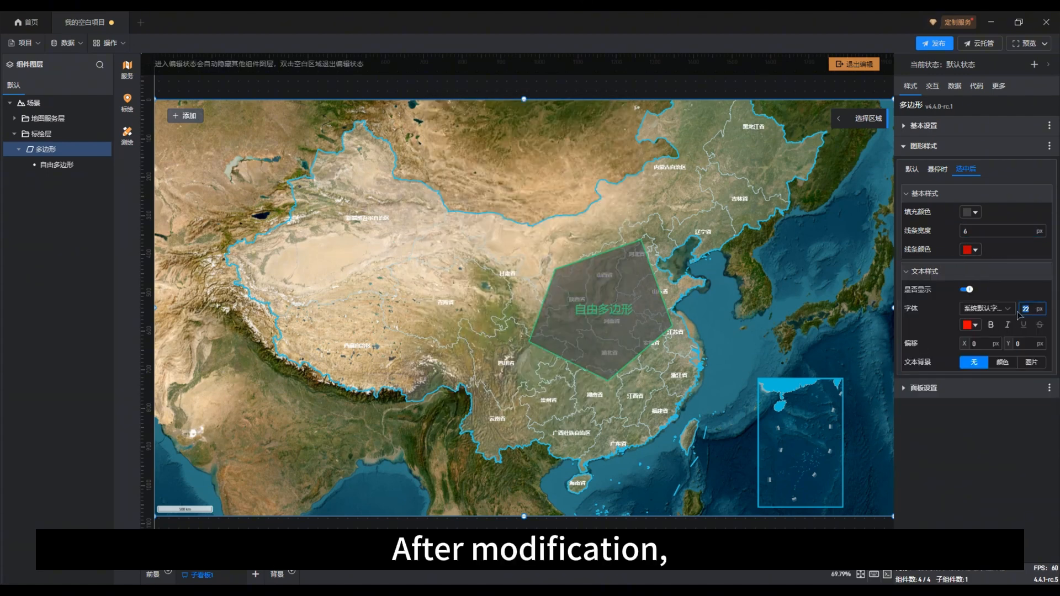
Exit the map's editing state and test the polygon's styles by selecting and deselecting it
left_click(853, 65)
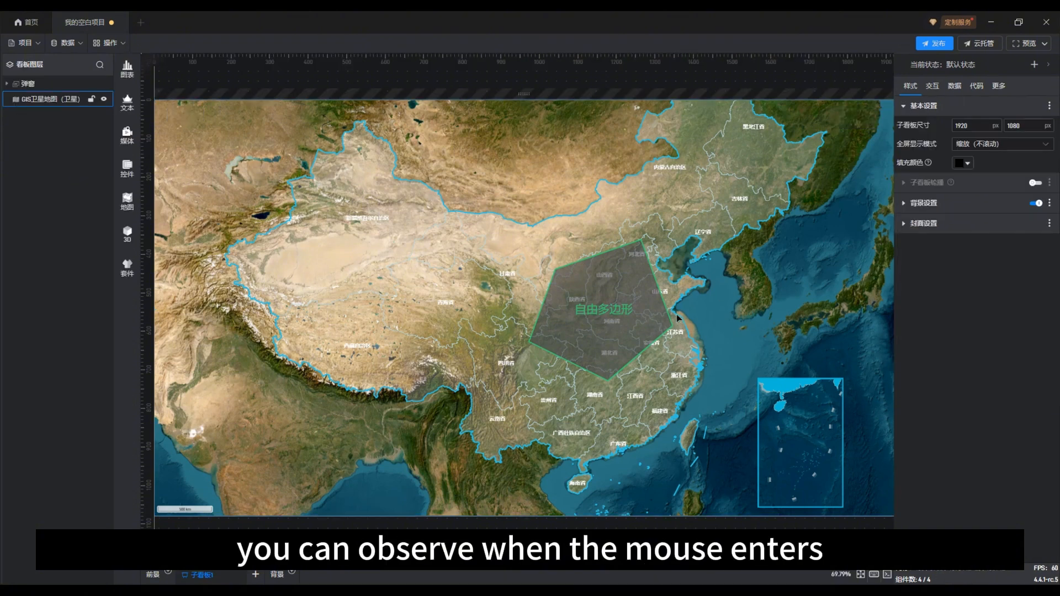
left_click(626, 315)
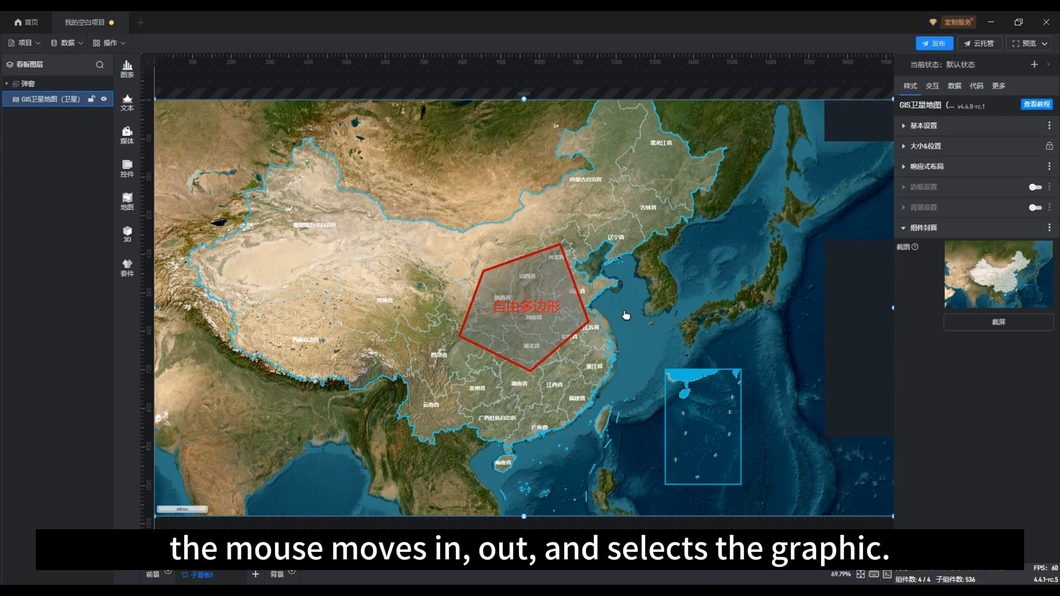
left_click(545, 313)
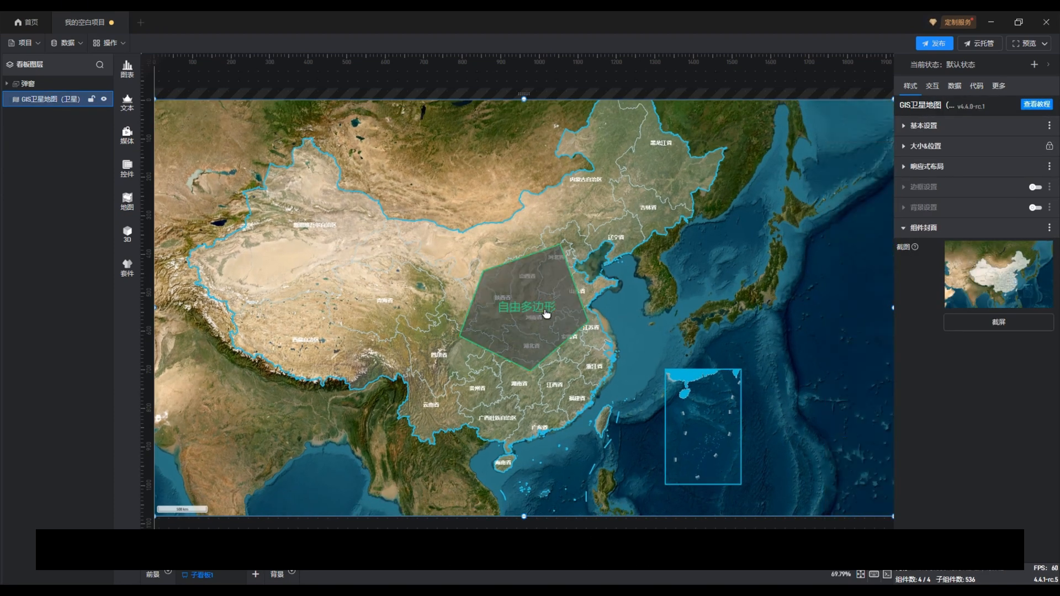
Reopen the map for editing, dismiss the test-service notice and select the 多边形 component in the 标绘层 group
double_click(656, 349)
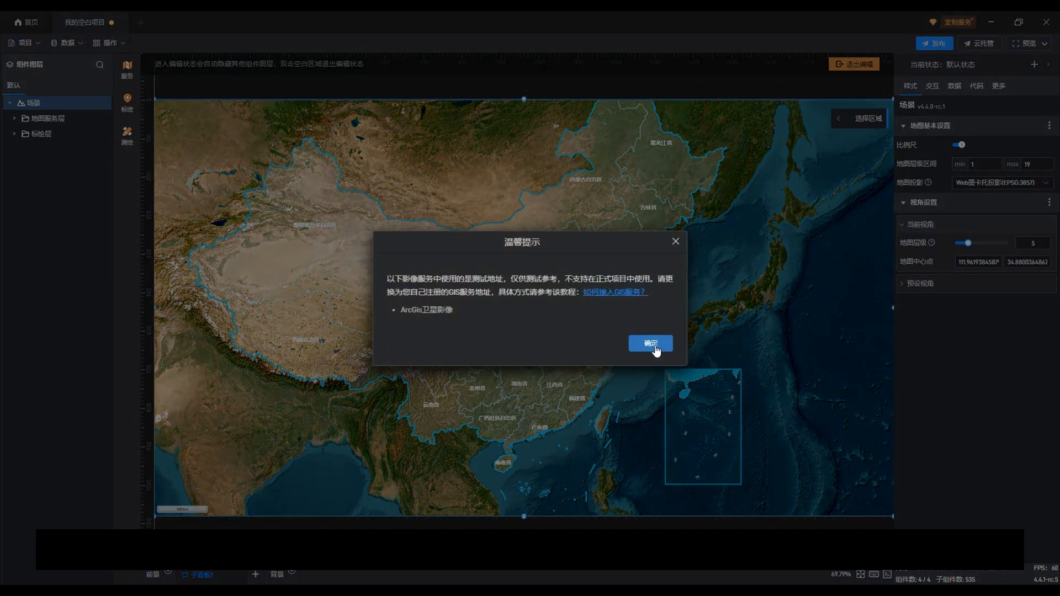
left_click(656, 349)
left_click(14, 134)
left_click(46, 149)
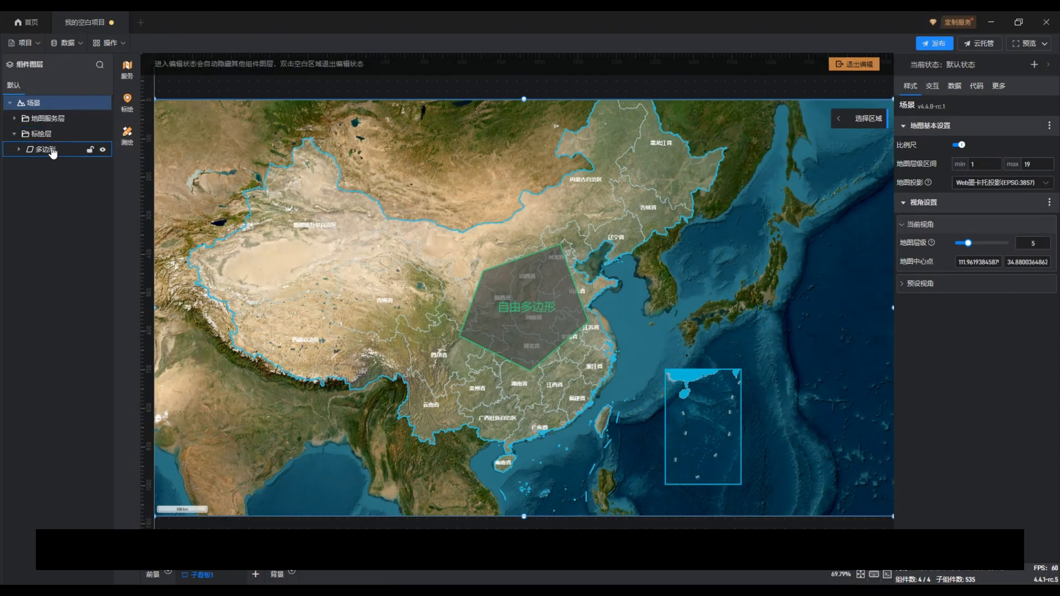
Bind the 弹窗 component of 子看板1 to the polygon as its popup window
left_click(933, 149)
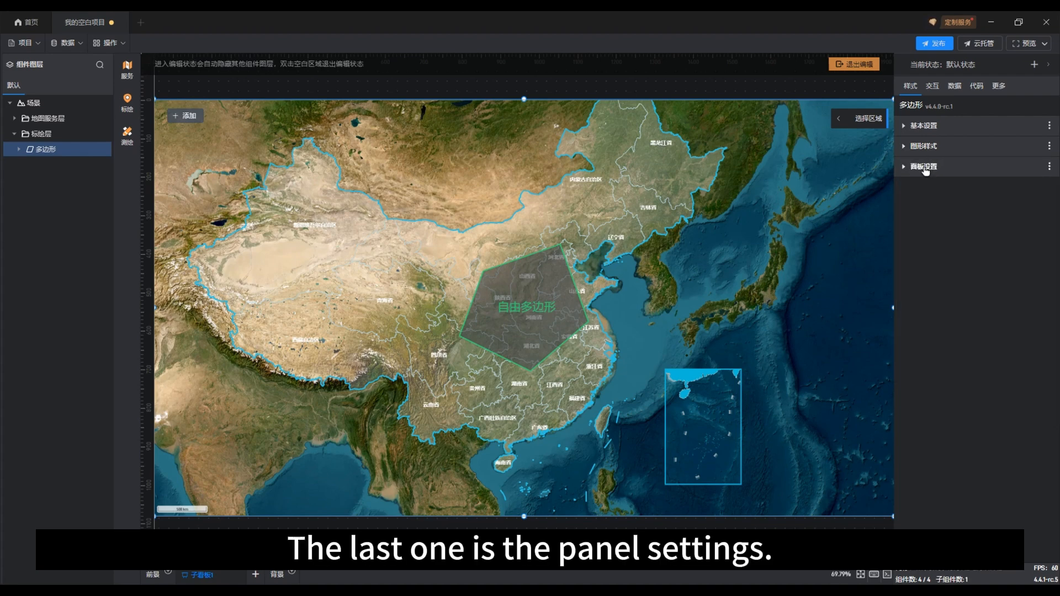
left_click(926, 167)
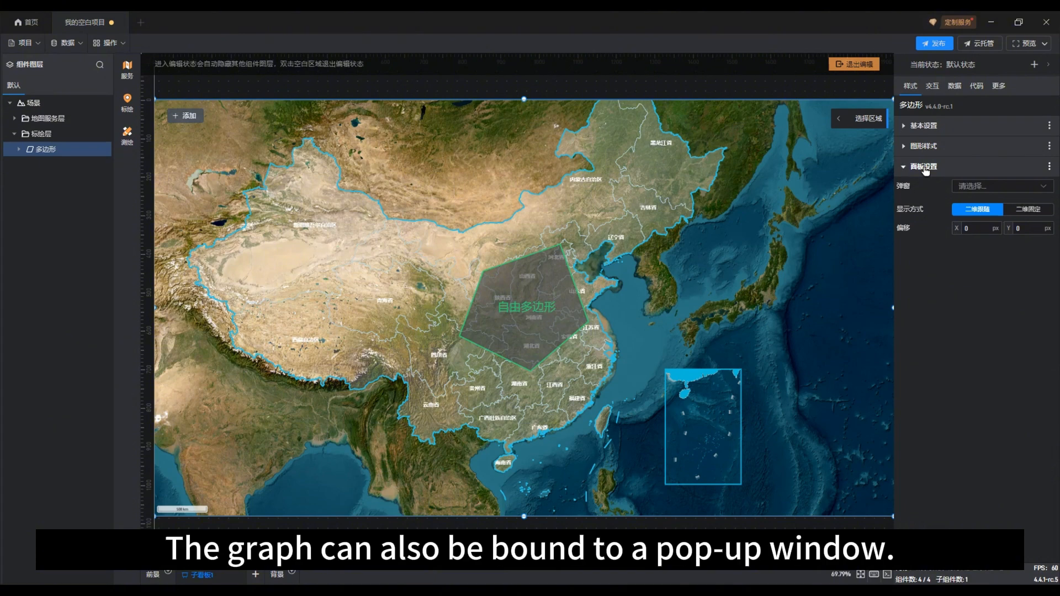
left_click(993, 188)
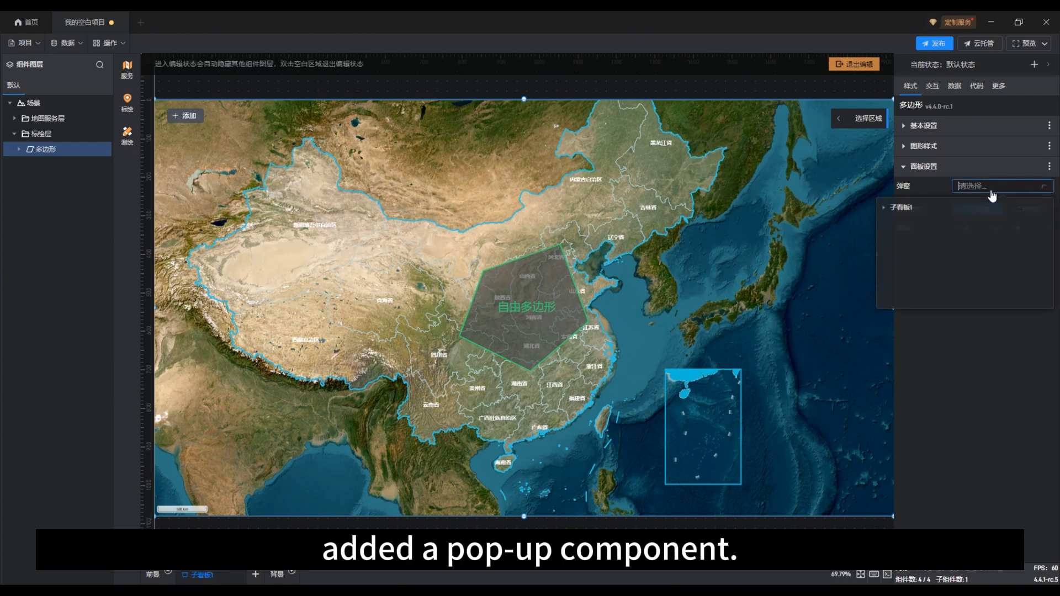
left_click(885, 211)
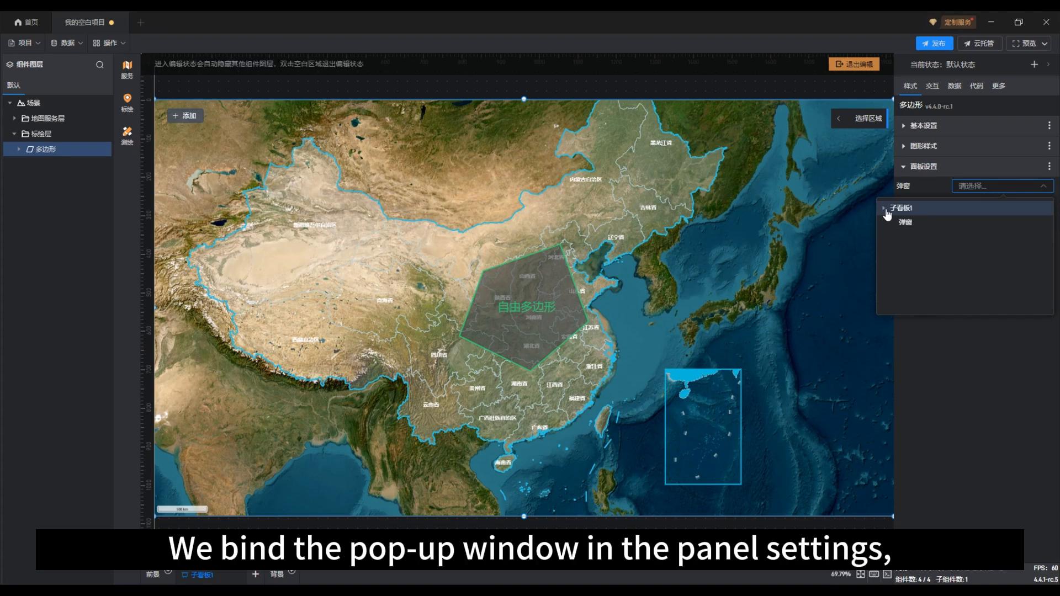
left_click(912, 224)
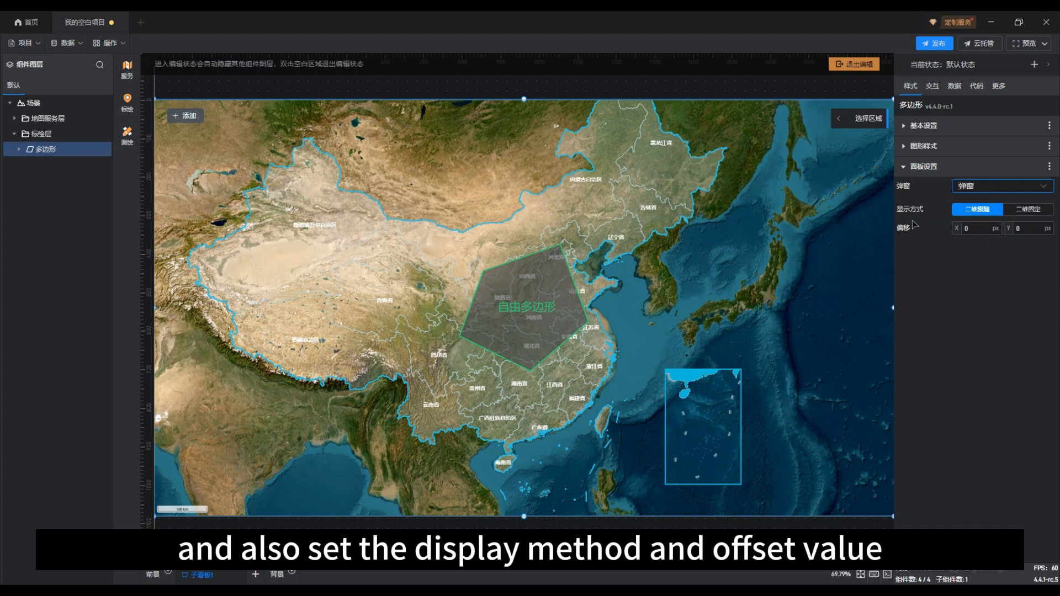
Try the 二维固定 popup display mode, return to 二维跟随 and set the popup's Y offset to -120 px
left_click(1020, 213)
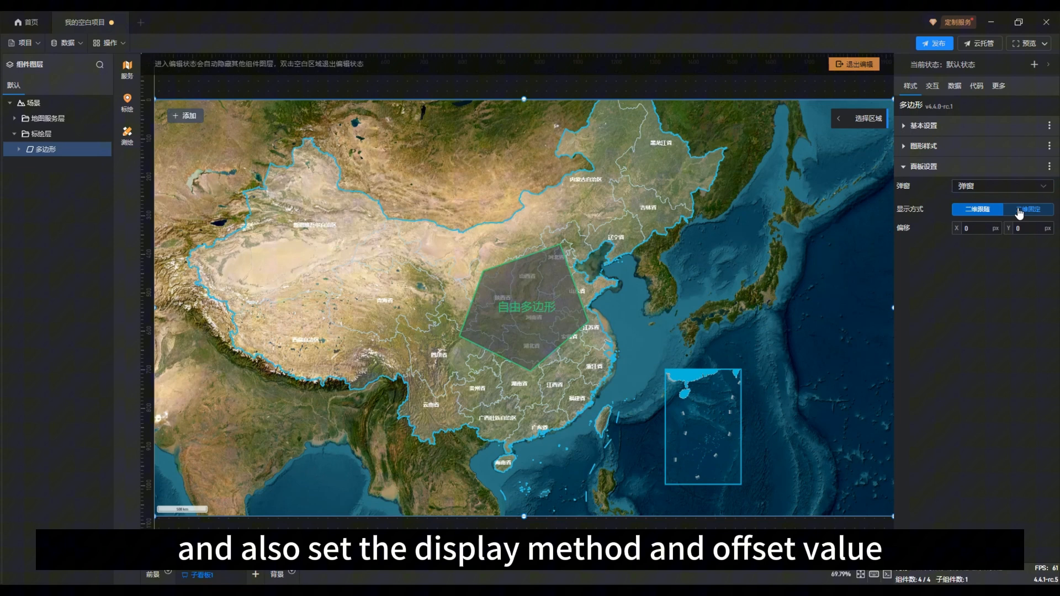
left_click(990, 213)
left_click(1016, 229)
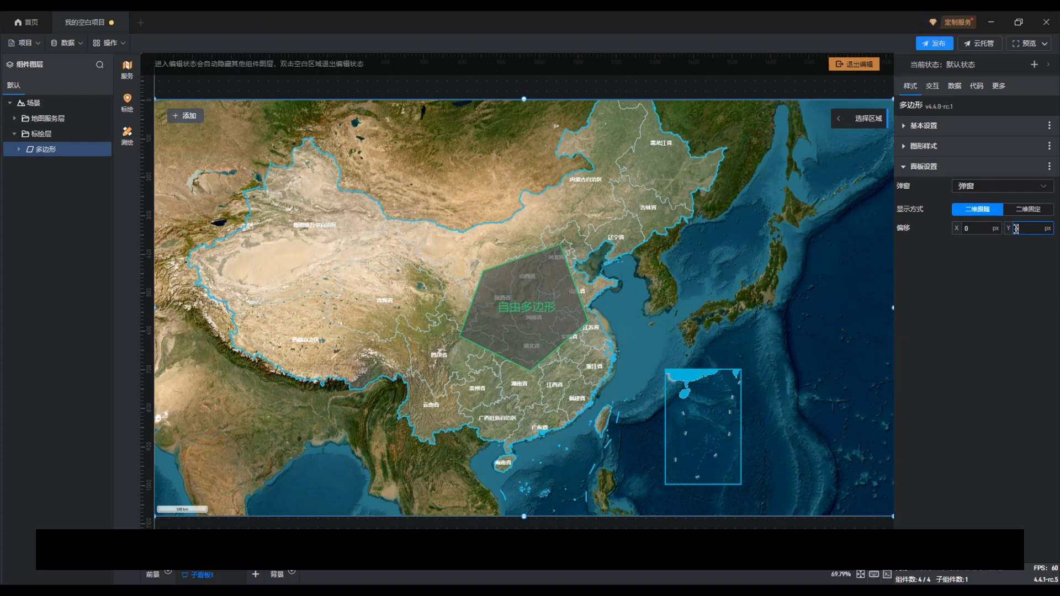
type("120")
left_click(1016, 228)
type("-")
left_click(1010, 258)
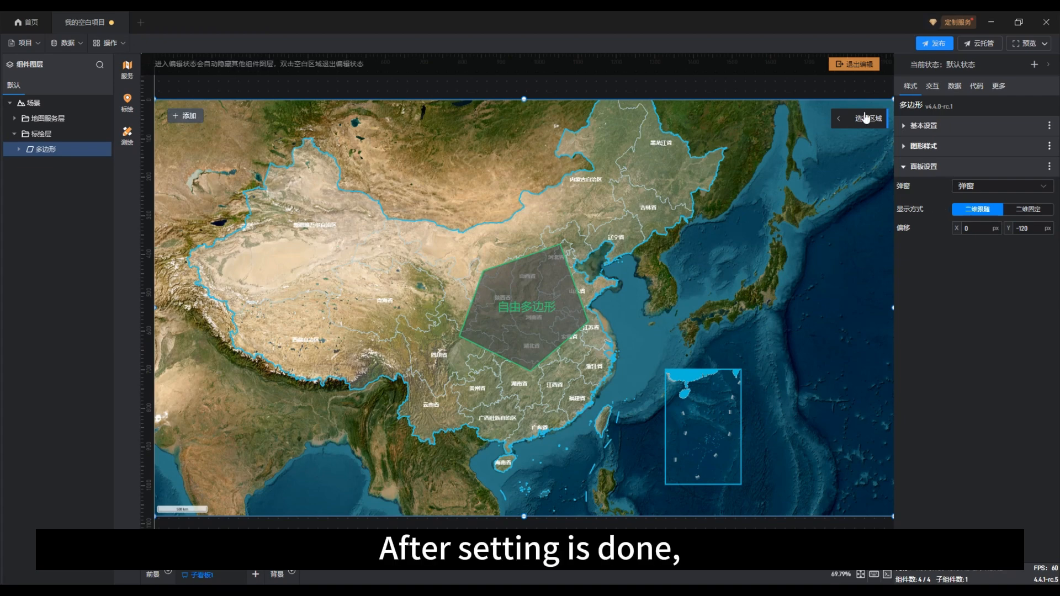
Exit the editing state and select the polygon on the map to test its bound popup window
left_click(859, 69)
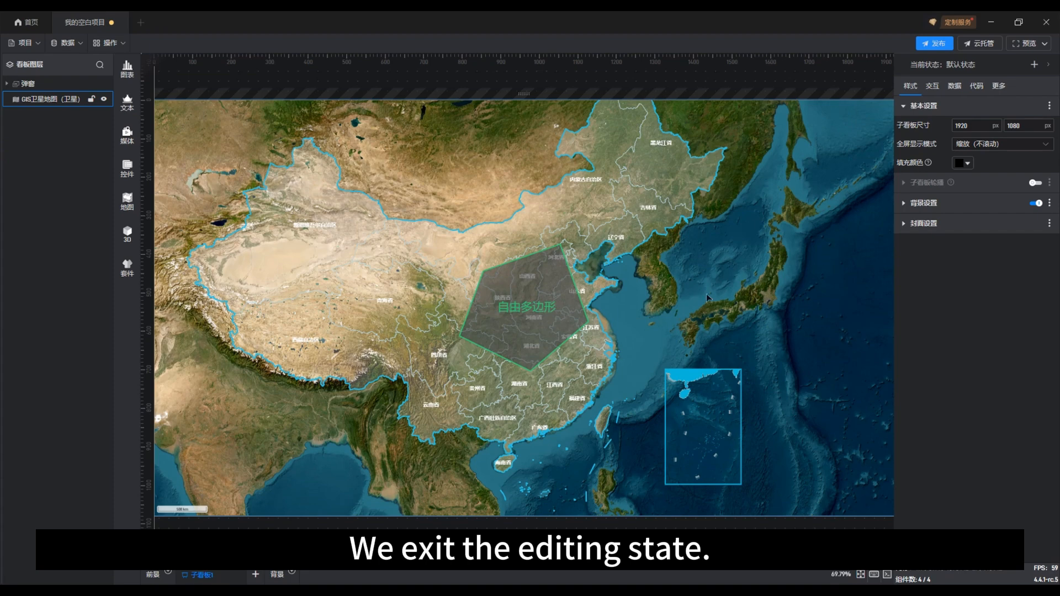
left_click(539, 313)
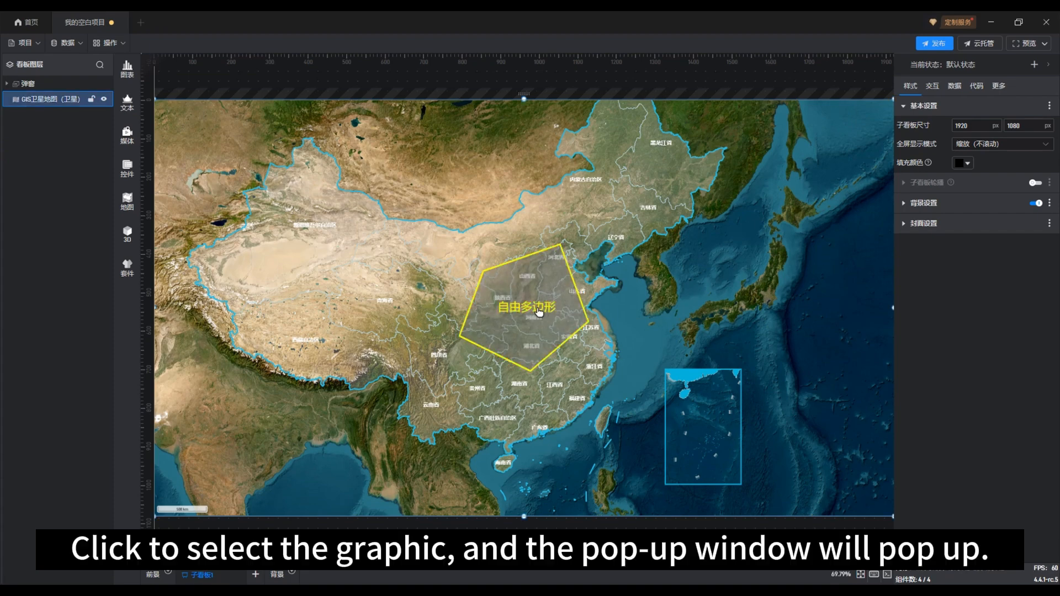
left_click(539, 312)
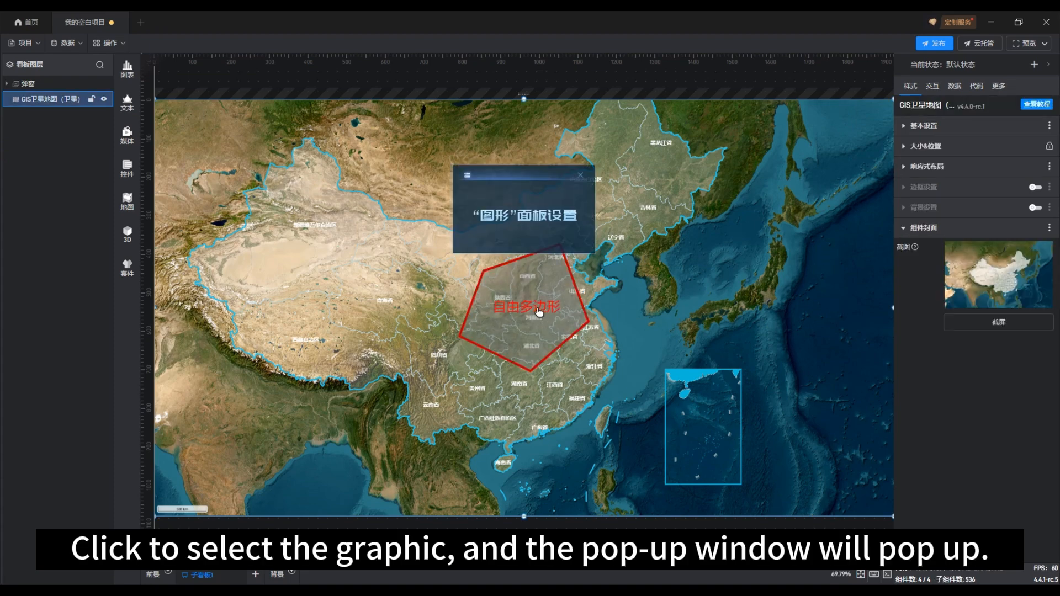